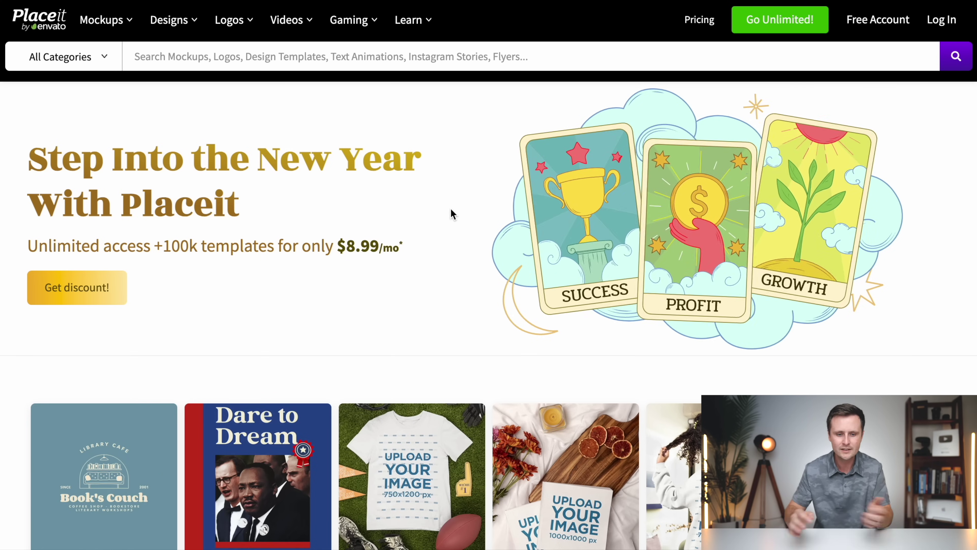
Open Placeit's pricing page and examine the regular and discounted monthly prices of the unlimited subscription
left_click(695, 24)
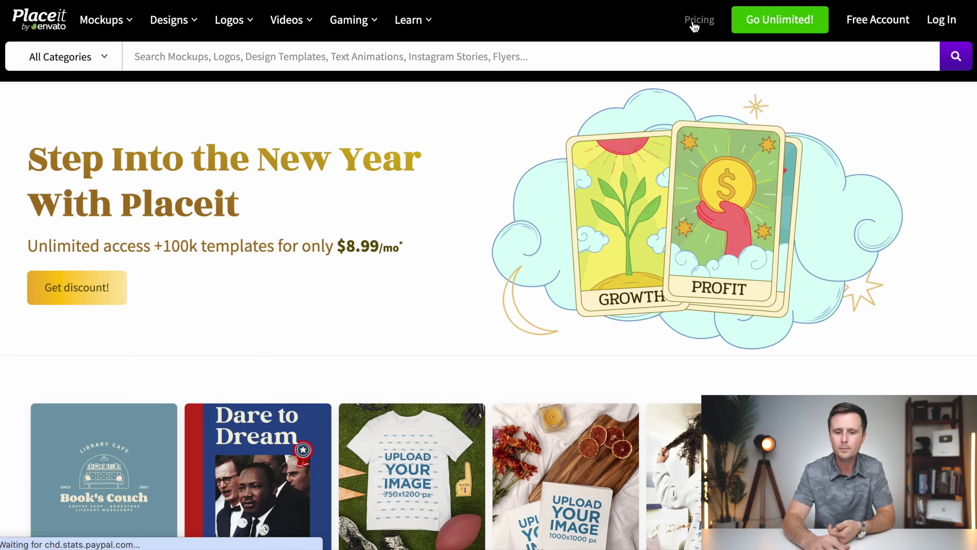
left_click_drag(822, 211, 730, 210)
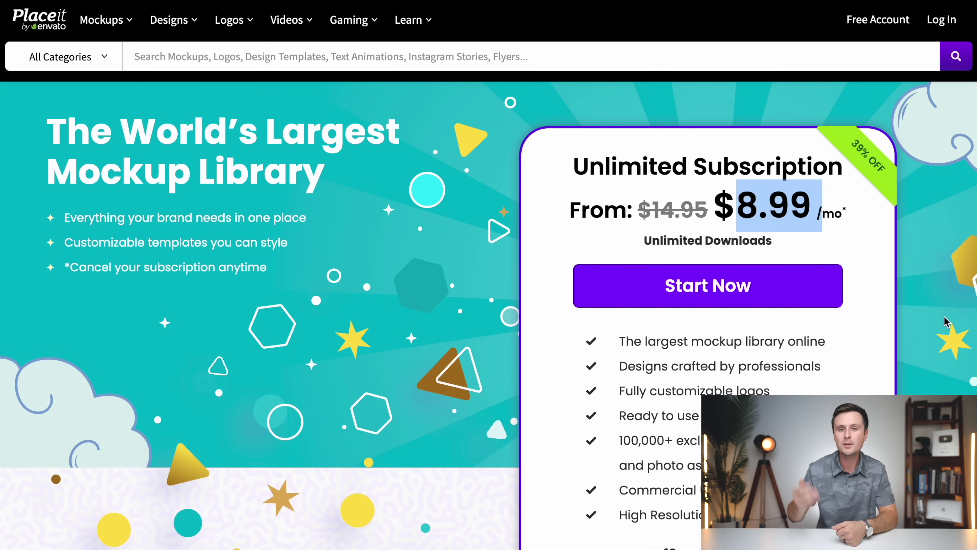
left_click_drag(638, 210, 716, 210)
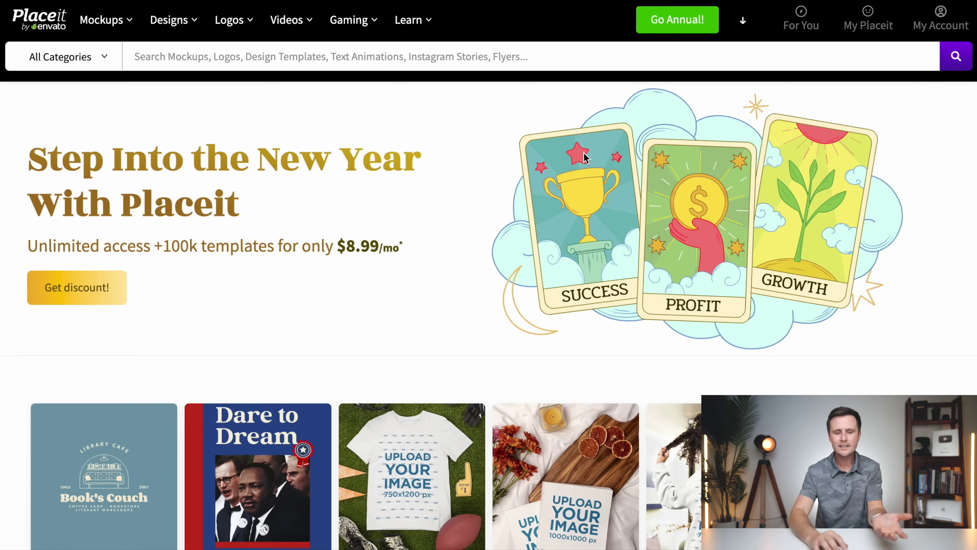
Open the T-Shirt Designs template category from the apparel and print designs
mouse_move(347, 35)
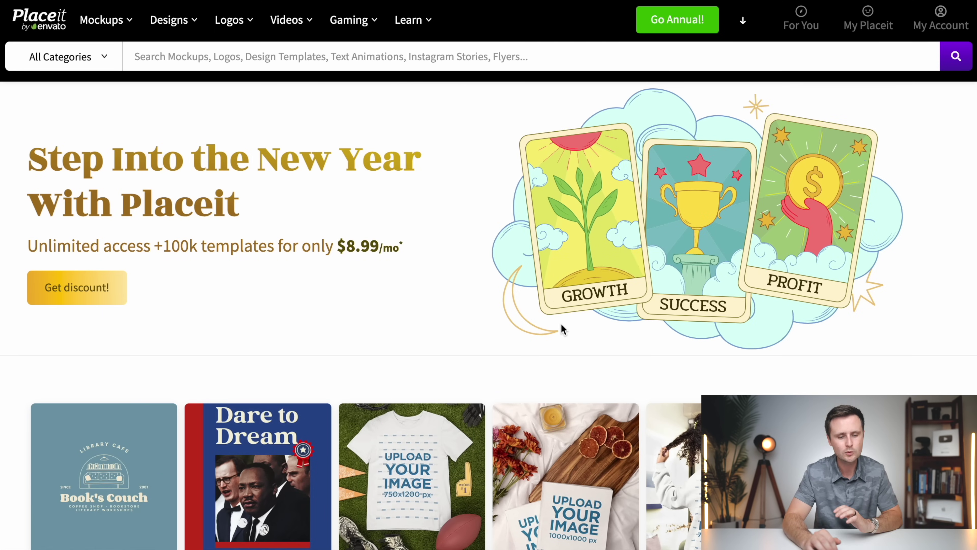
mouse_move(180, 23)
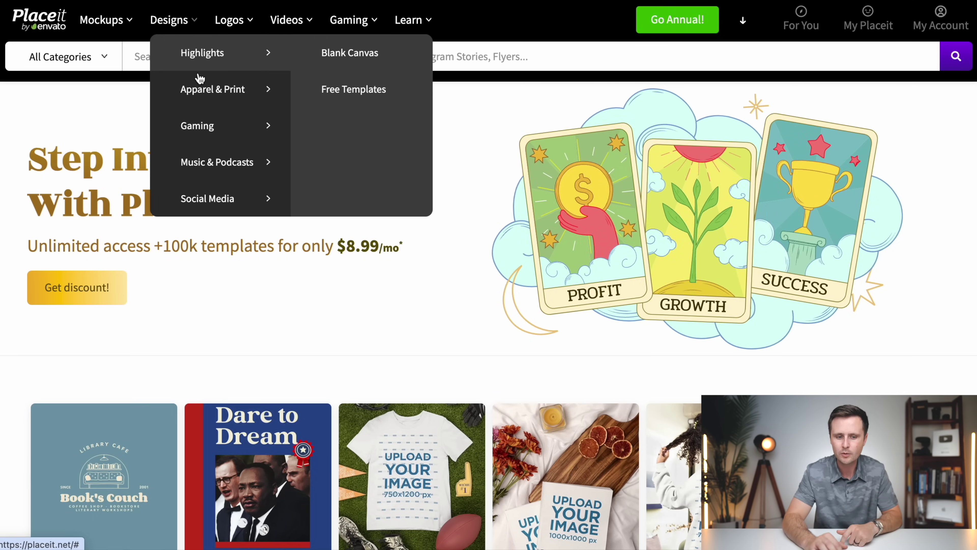
mouse_move(203, 91)
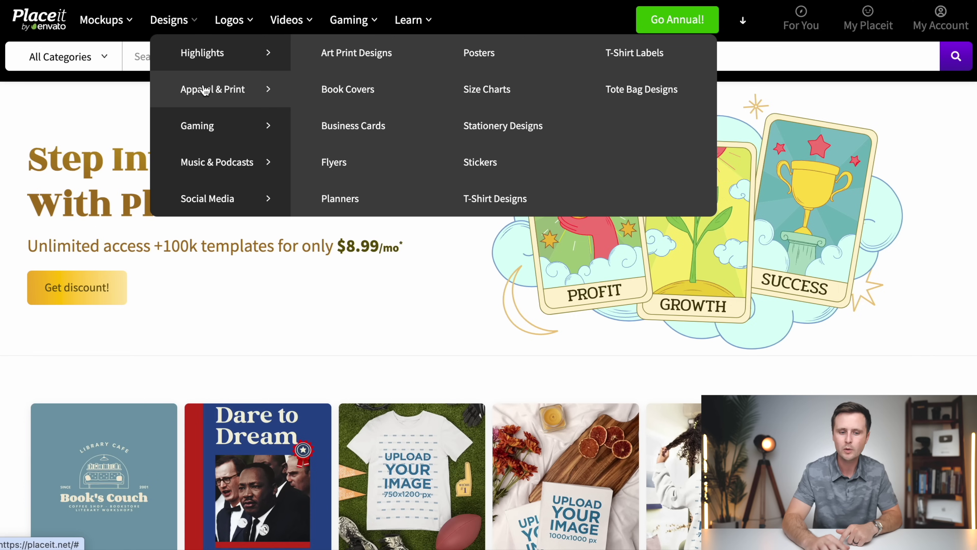
left_click(496, 200)
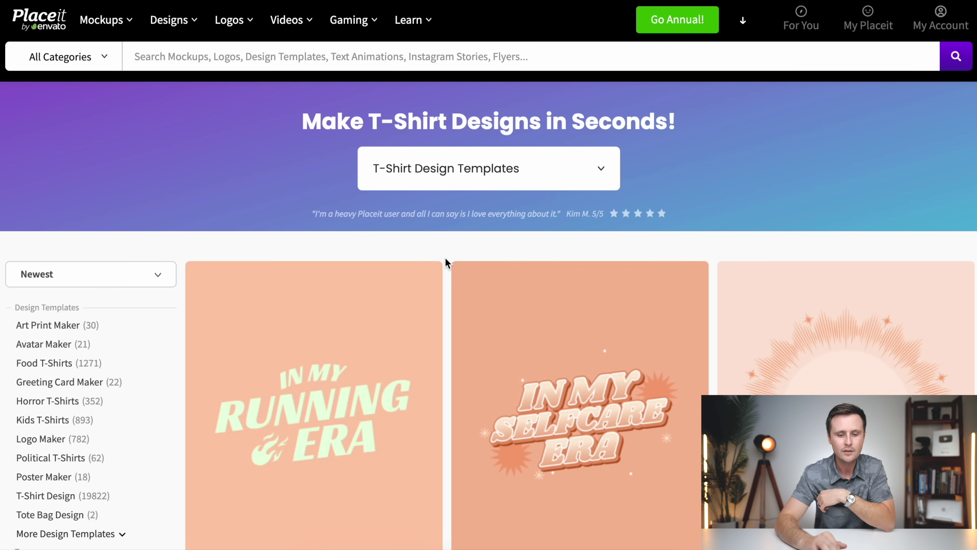
Browse the T-shirt design templates and examine the available sort orders, template categories and tags for filtering them
scroll(445, 262, "down", 10)
scroll(445, 258, "down", 15)
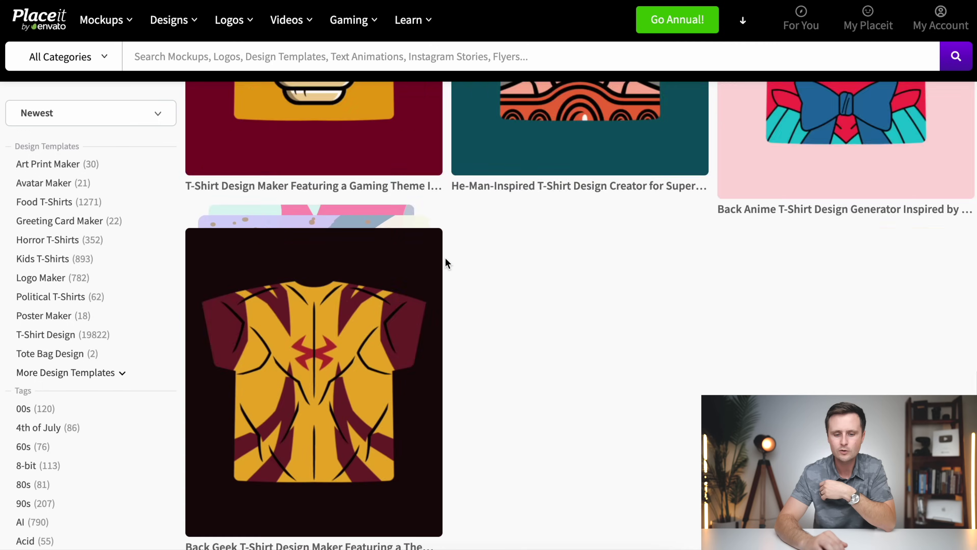
scroll(446, 257, "up", 6)
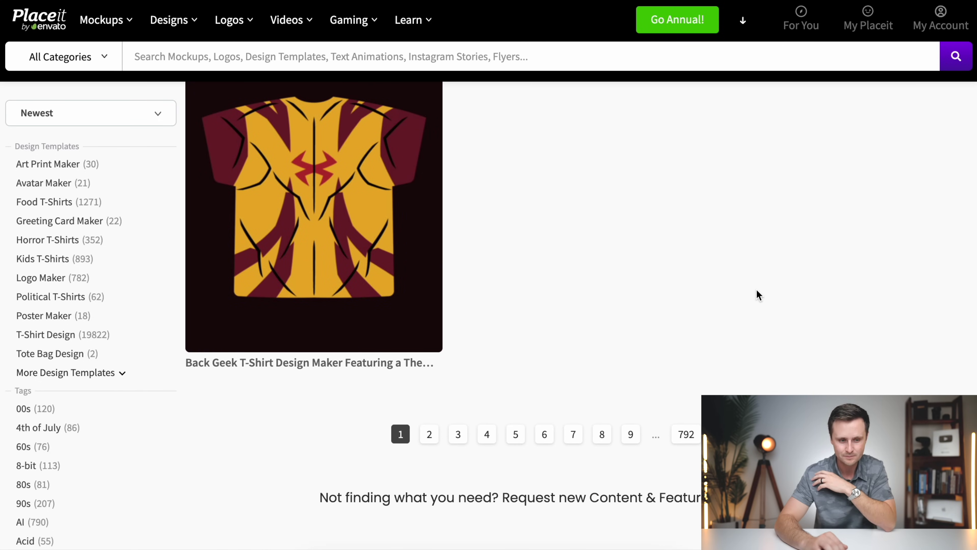
scroll(757, 290, "up", 10)
scroll(758, 296, "up", 10)
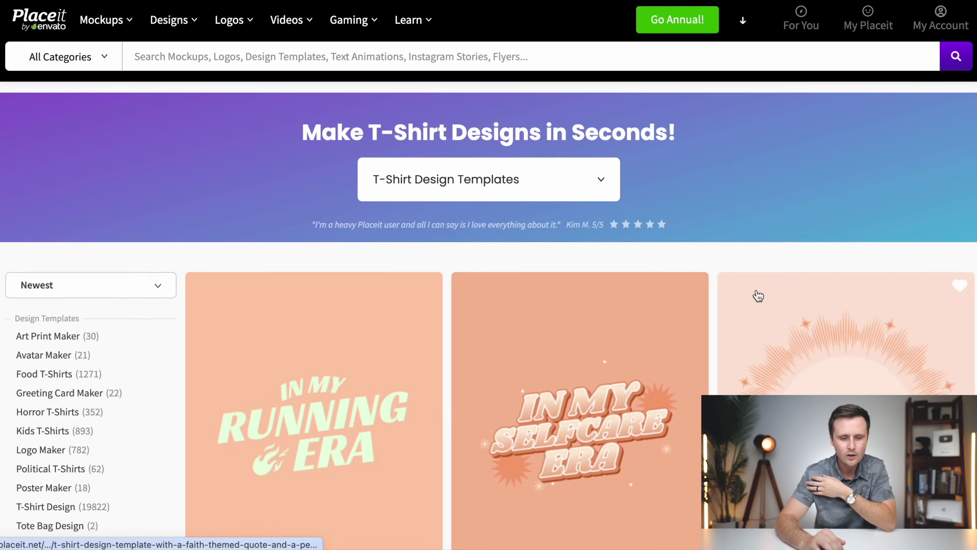
left_click(79, 277)
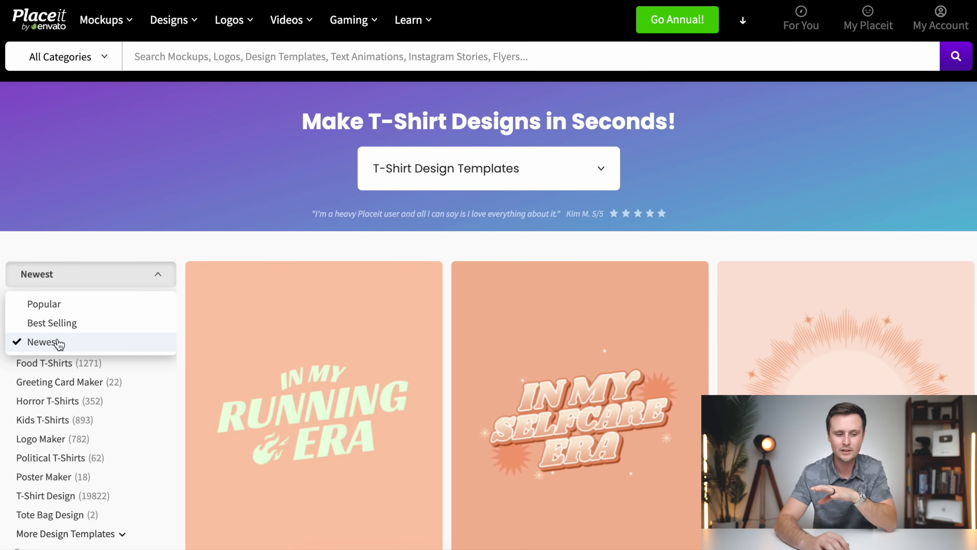
scroll(450, 253, "down", 10)
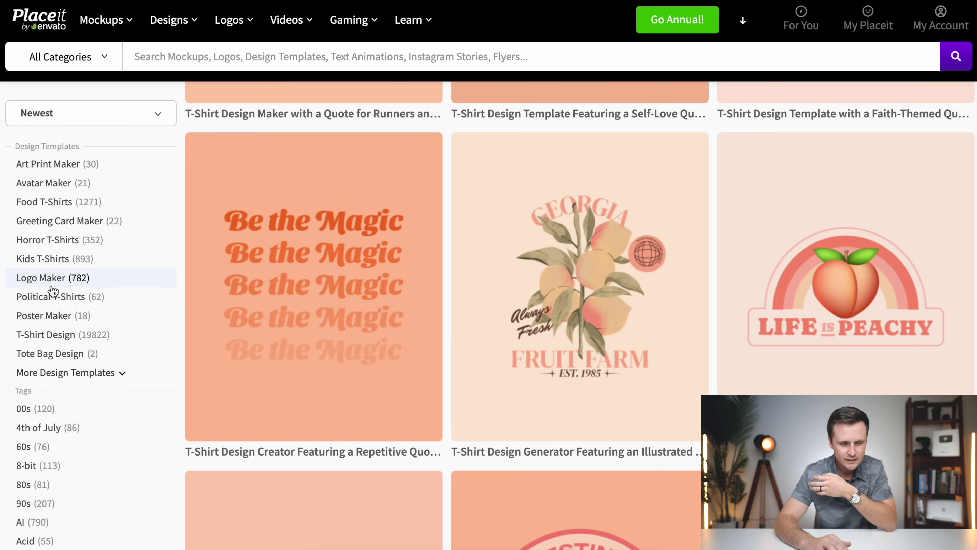
scroll(75, 304, "down", 15)
scroll(74, 329, "down", 5)
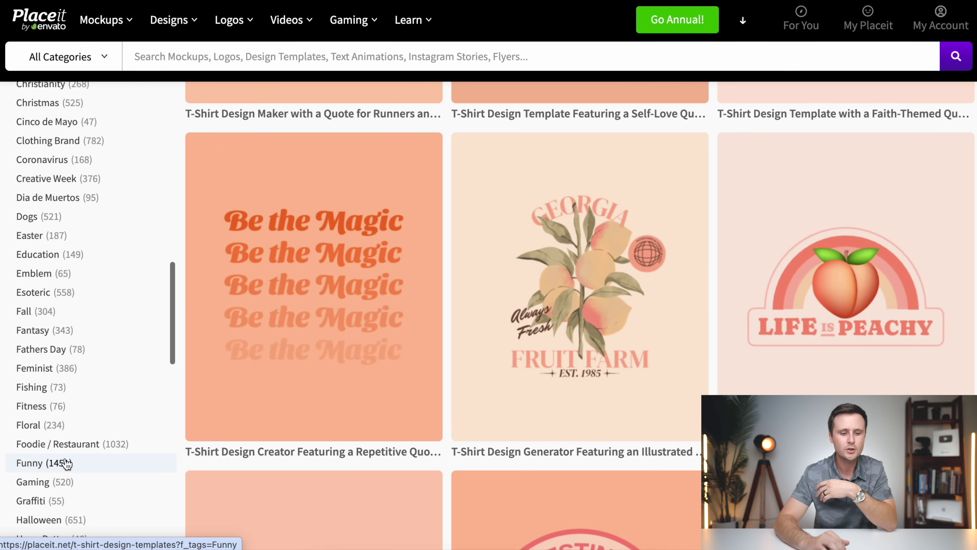
scroll(80, 331, "down", 10)
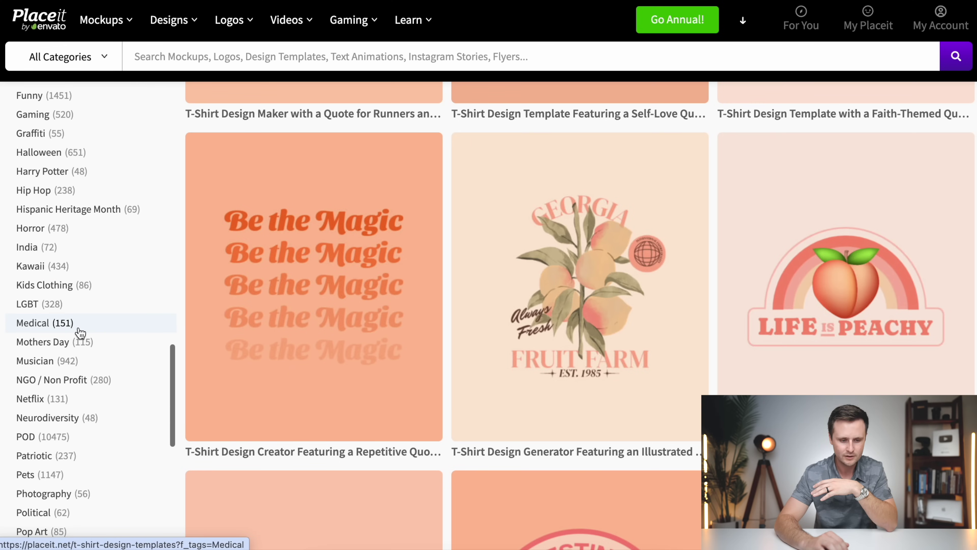
scroll(79, 332, "up", 20)
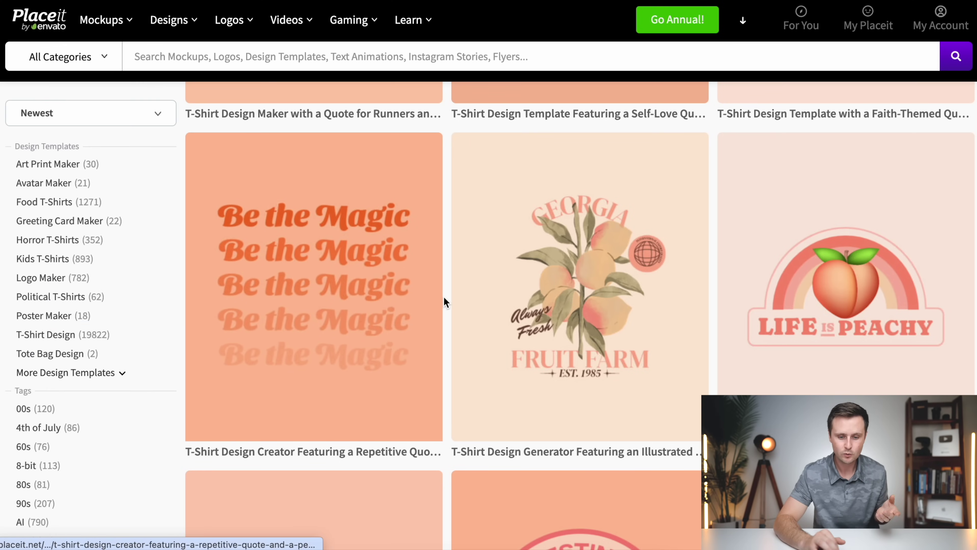
scroll(445, 302, "down", 10)
scroll(445, 302, "up", 15)
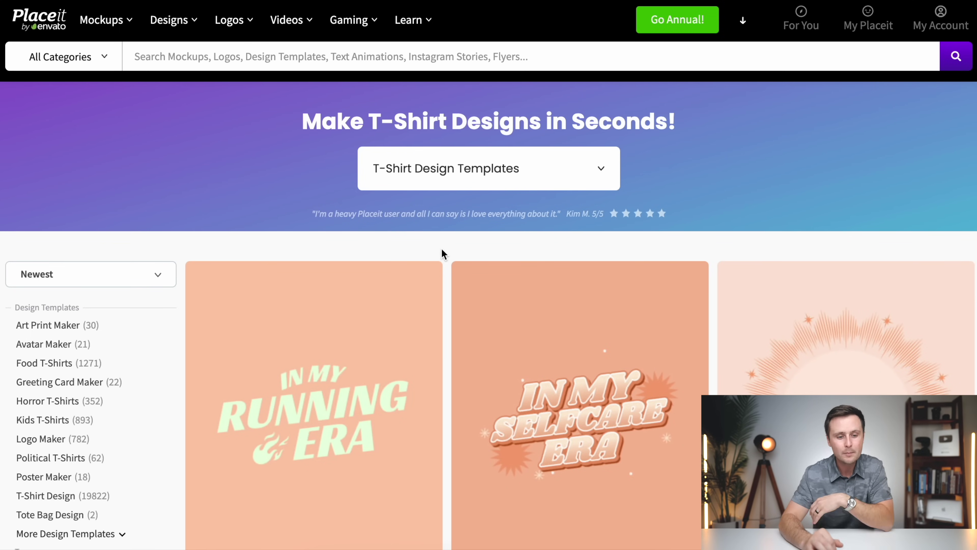
Search all categories for "CAMPING" and filter the results to the T-Shirt Design template type
type("CAMPING")
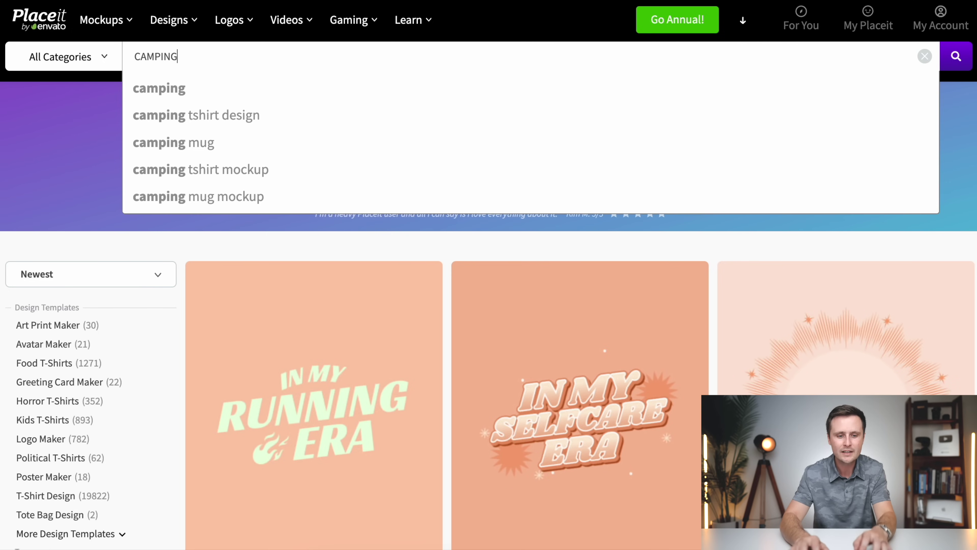
key("Return")
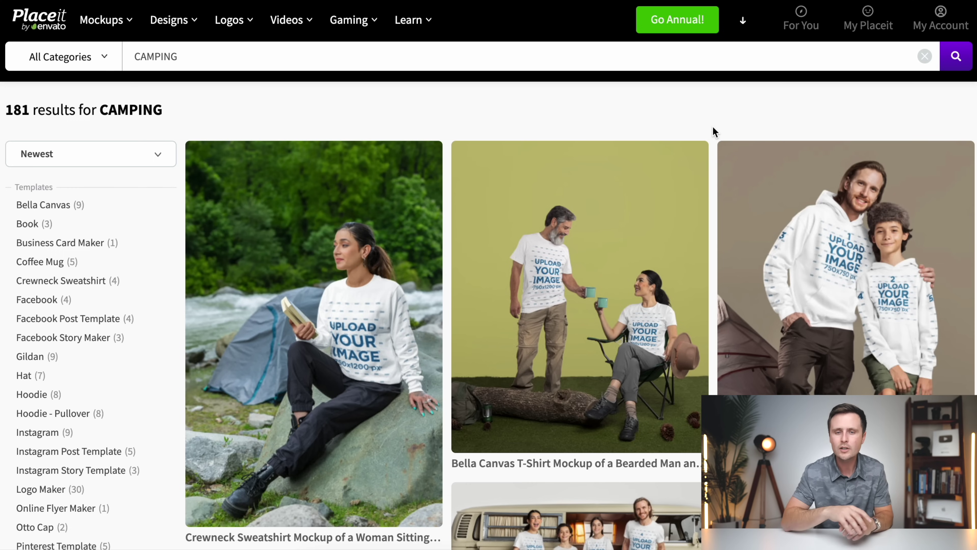
scroll(291, 324, "down", 5)
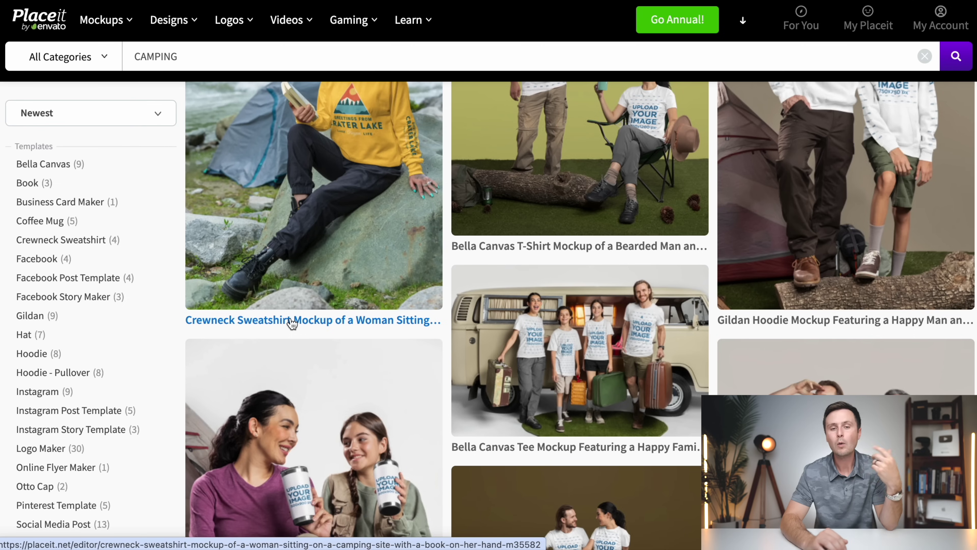
scroll(47, 322, "down", 5)
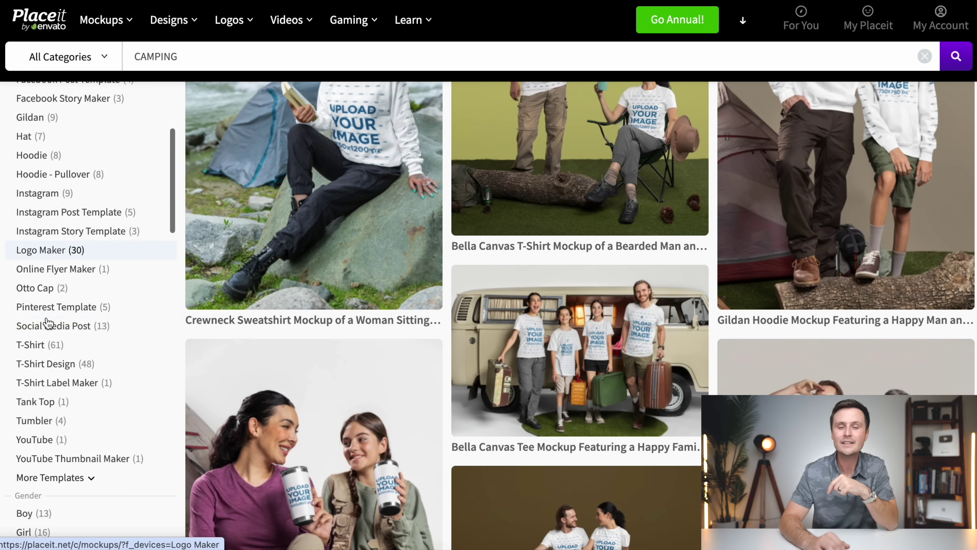
left_click(48, 371)
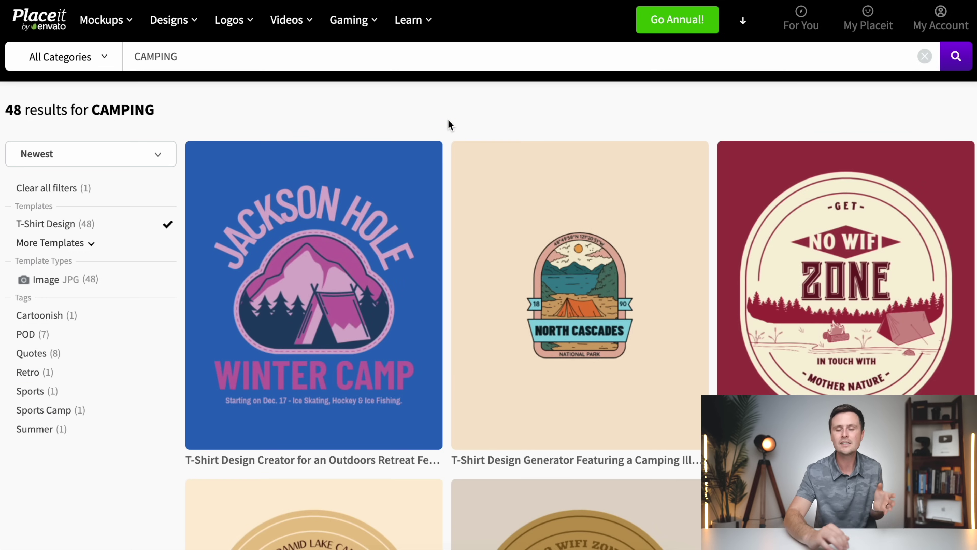
Look through the camping T-shirt design templates to compare their illustrations, slogans and layouts
scroll(449, 122, "down", 10)
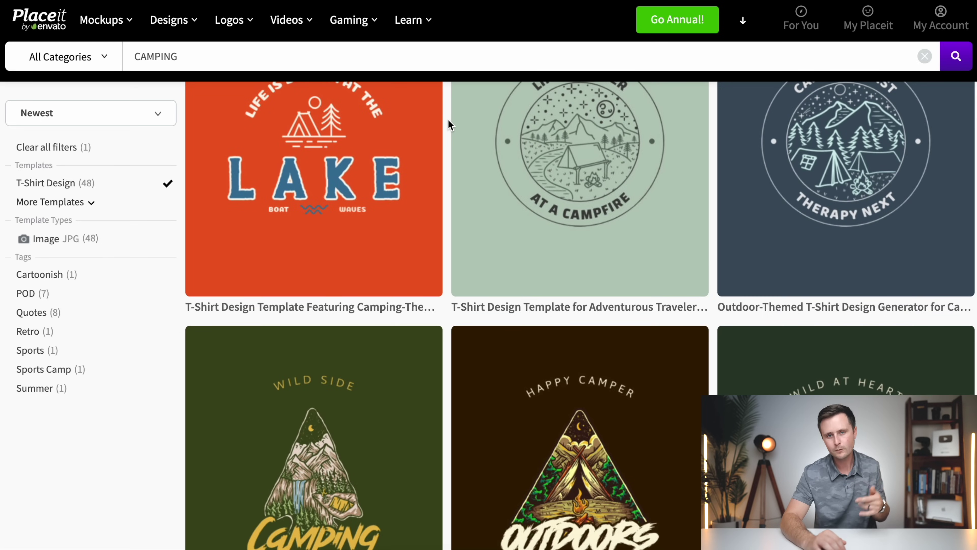
scroll(449, 121, "down", 10)
scroll(448, 119, "up", 5)
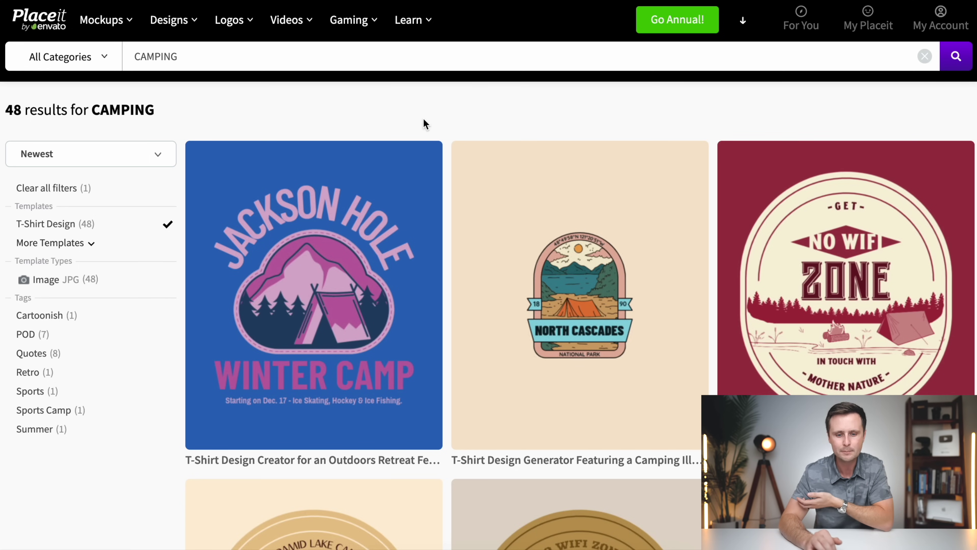
scroll(443, 127, "down", 20)
scroll(443, 127, "down", 1)
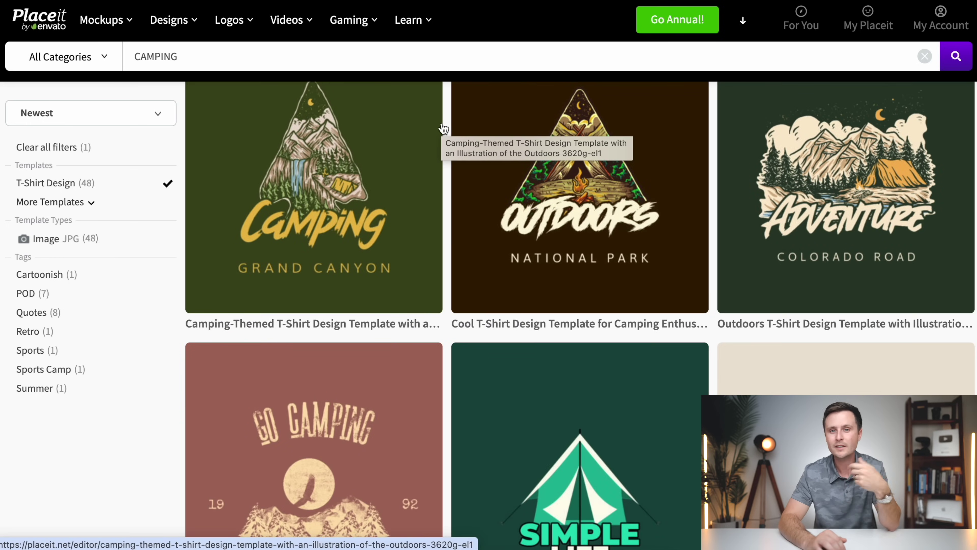
scroll(444, 128, "down", 15)
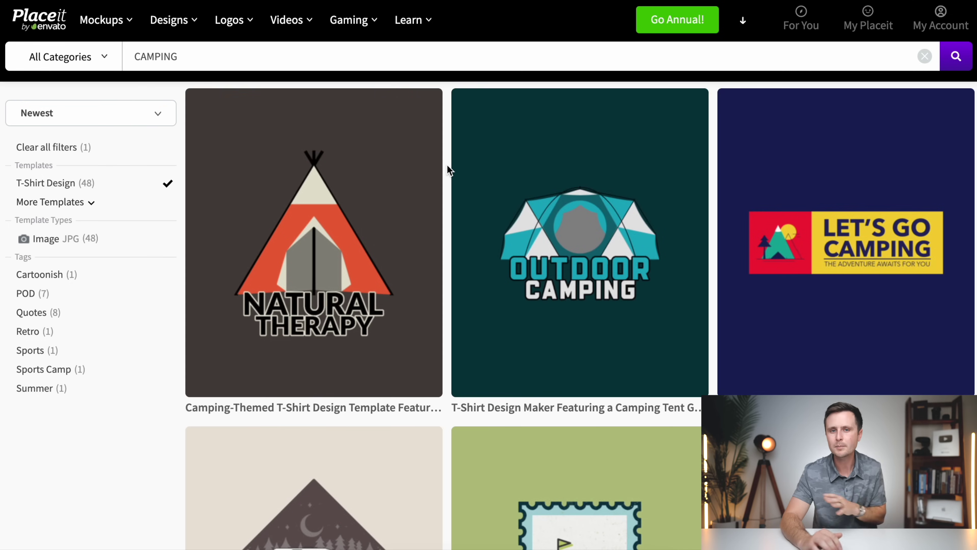
scroll(447, 164, "down", 5)
scroll(446, 164, "down", 12)
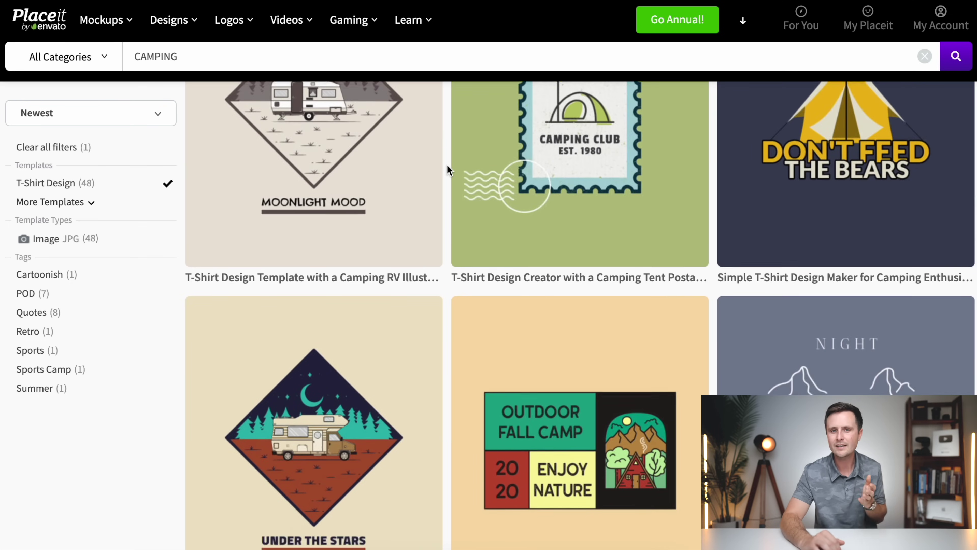
scroll(447, 164, "down", 2)
scroll(447, 165, "up", 20)
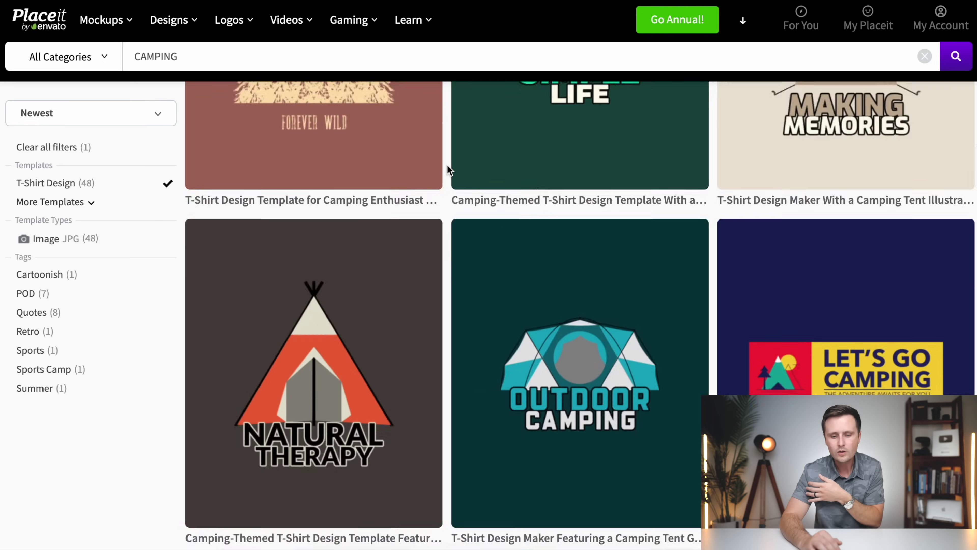
scroll(446, 164, "up", 1)
scroll(451, 286, "down", 1)
scroll(451, 287, "up", 6)
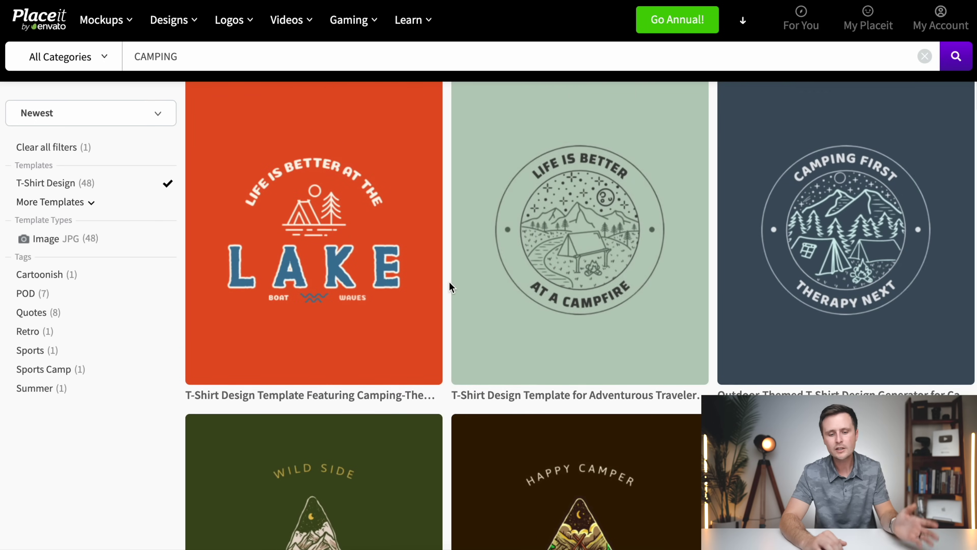
scroll(449, 282, "up", 3)
scroll(449, 283, "down", 6)
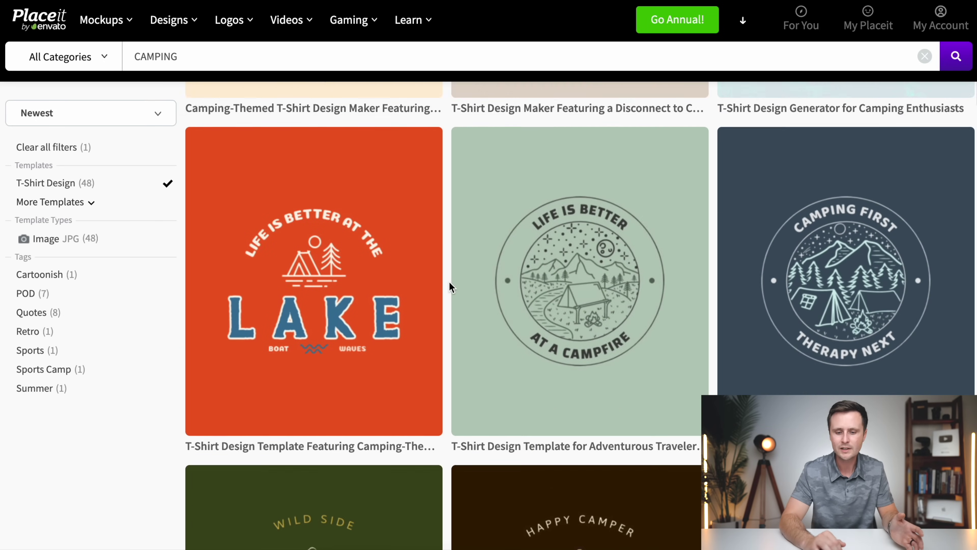
Open the "Life Is Better at a Campfire" T-shirt template in the editor and review the design and its editable elements
left_click(618, 289)
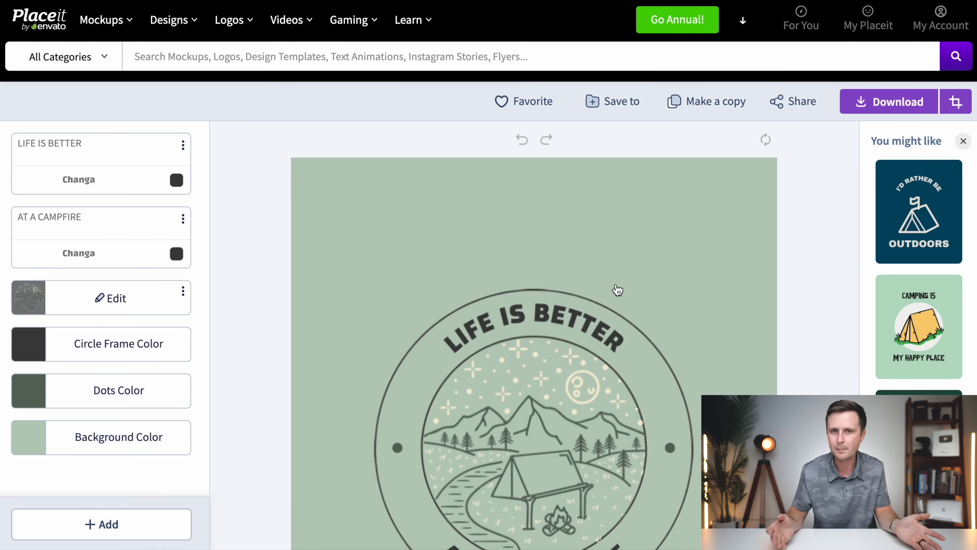
scroll(816, 297, "down", 2)
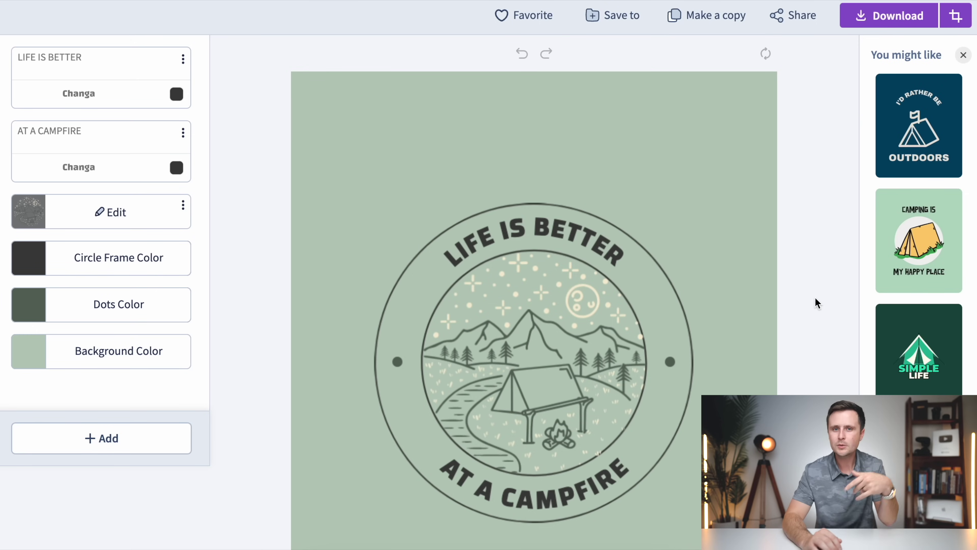
scroll(816, 297, "down", 4)
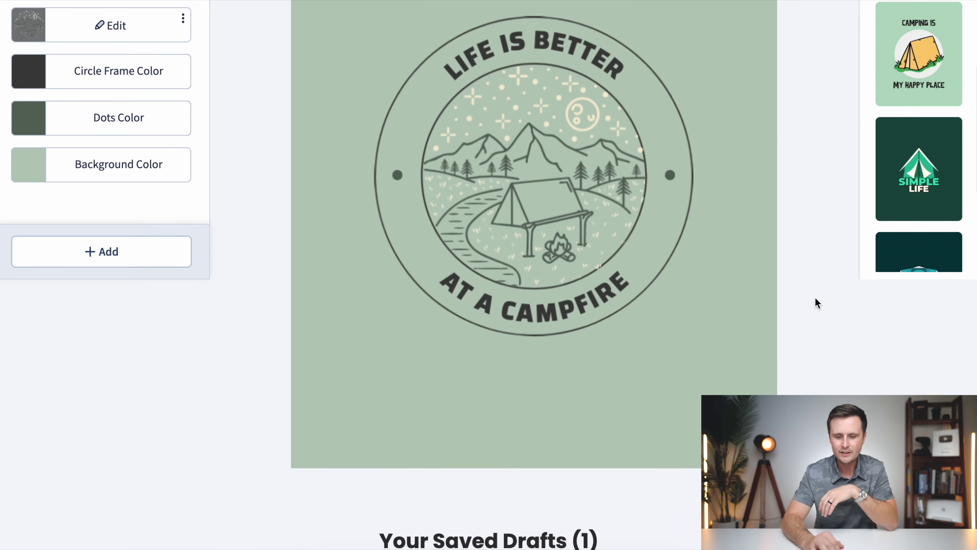
scroll(755, 305, "up", 3)
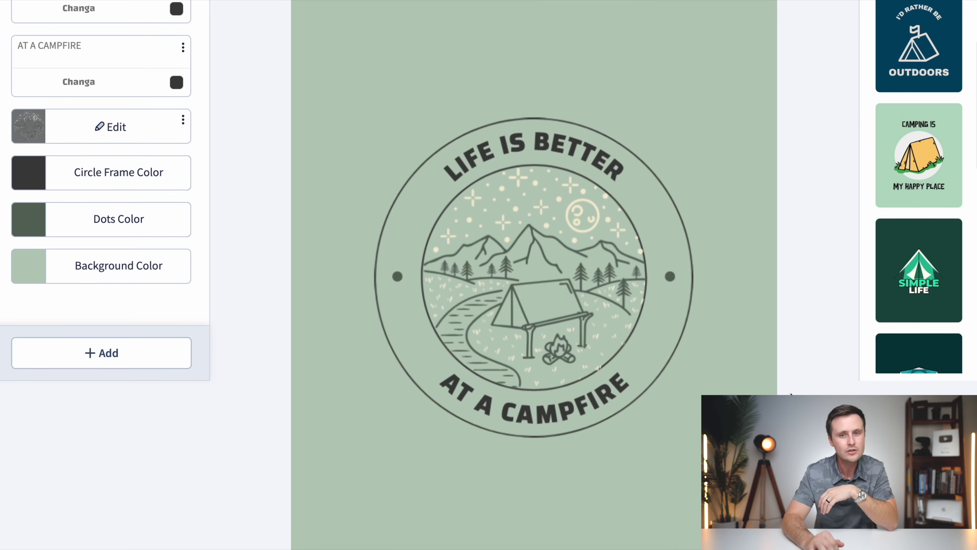
scroll(791, 394, "up", 1)
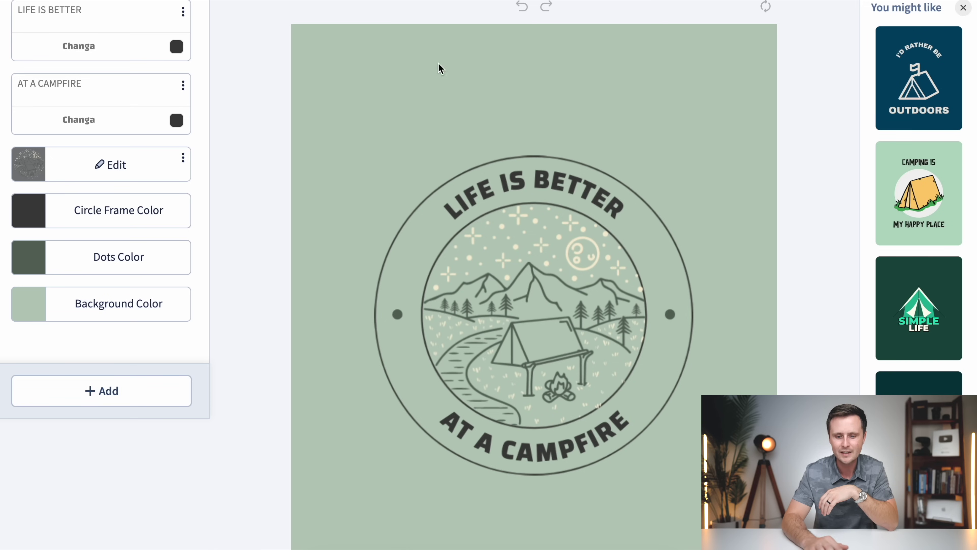
scroll(693, 143, "up", 1)
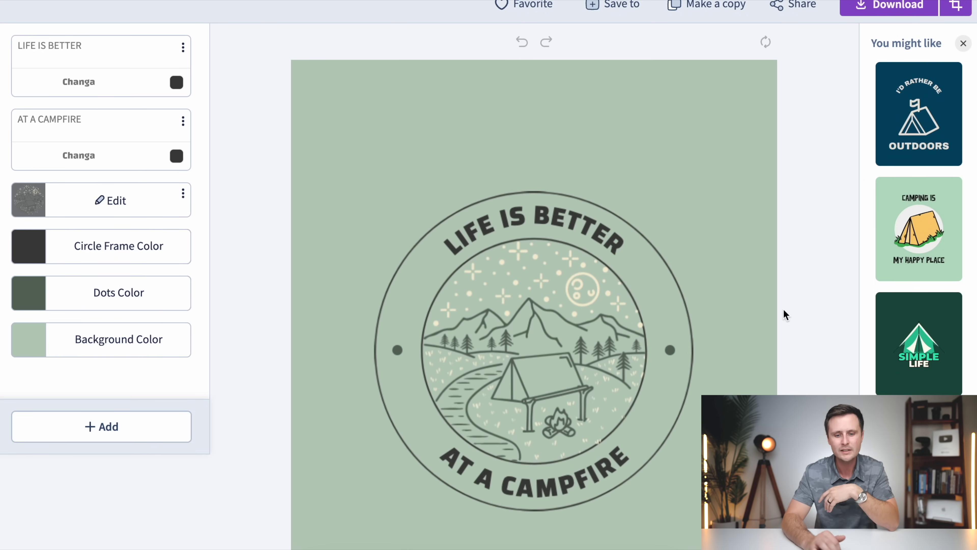
Try moving the campsite illustration below the circular frame and the LIFE IS BETTER text into its middle
scroll(784, 309, "down", 2)
left_click_drag(481, 313, 362, 440)
left_click_drag(521, 118, 604, 216)
left_click_drag(507, 216, 416, 181)
left_click(770, 332)
scroll(770, 332, "up", 2)
scroll(771, 336, "down", 1)
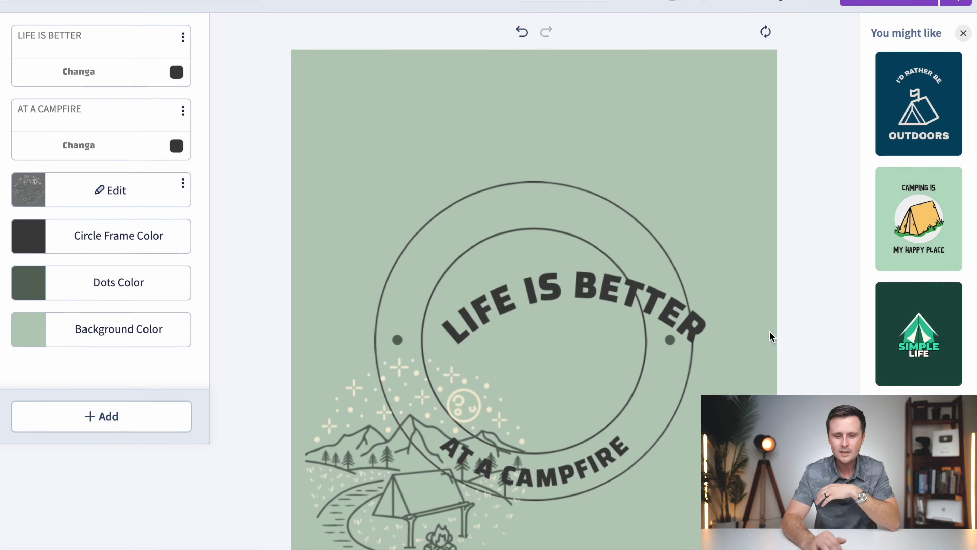
Undo the latest moves of the LIFE IS BETTER text and the campsite illustration
scroll(545, 59, "up", 1)
scroll(542, 57, "up", 1)
left_click(521, 42)
scroll(525, 46, "down", 2)
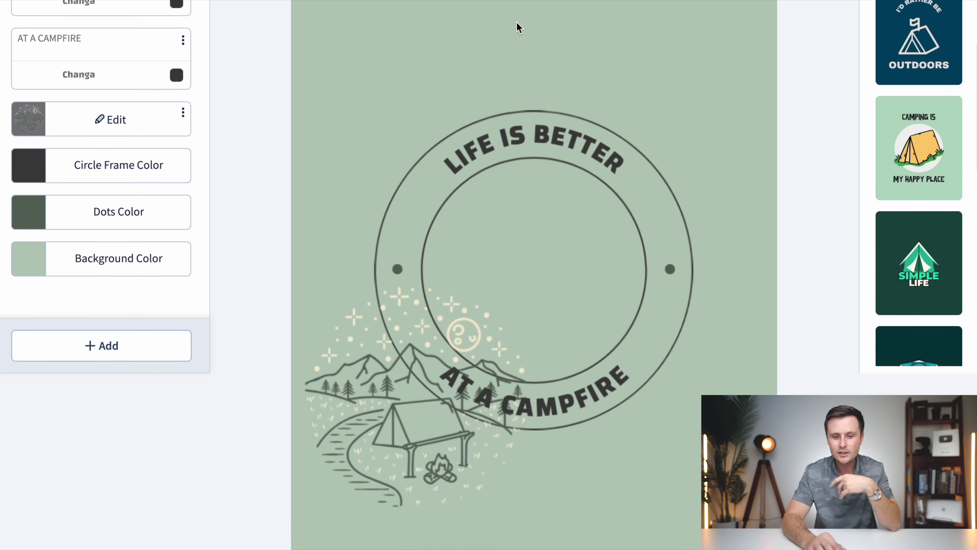
scroll(545, 83, "up", 1)
left_click(516, 19)
Shift the campsite illustration and the AT A CAMPFIRE text out of place, and reset the design to its original layout
scroll(517, 23, "down", 2)
left_click_drag(510, 267, 473, 402)
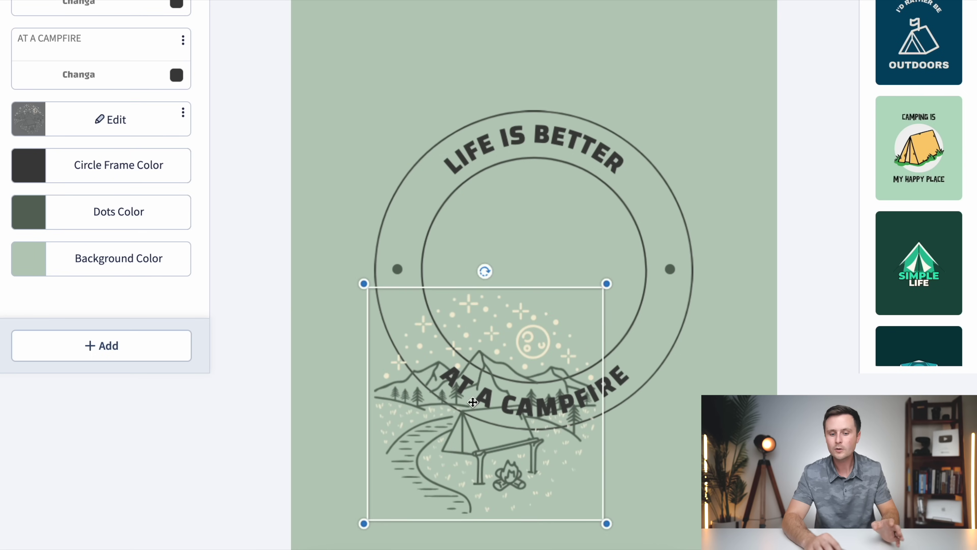
left_click_drag(619, 373, 645, 407)
scroll(559, 284, "up", 1)
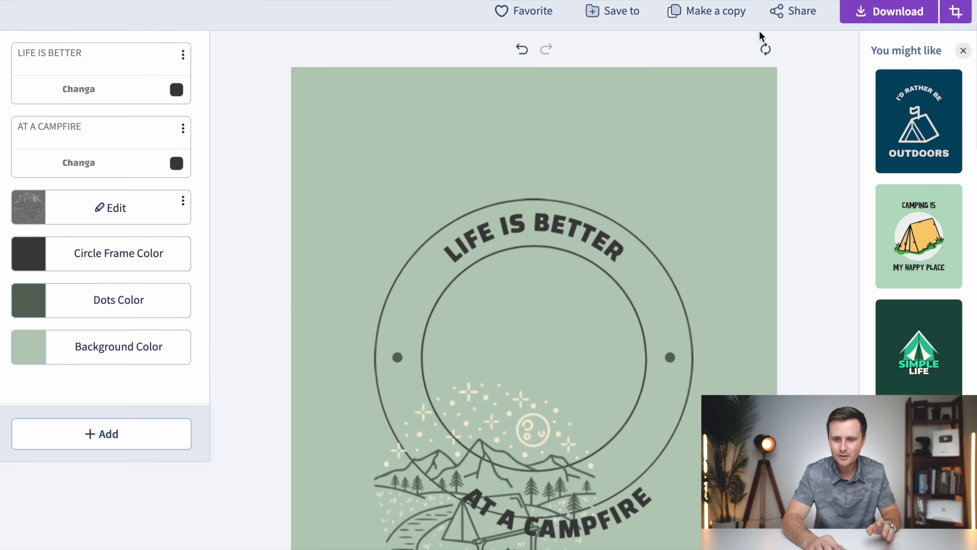
left_click(771, 57)
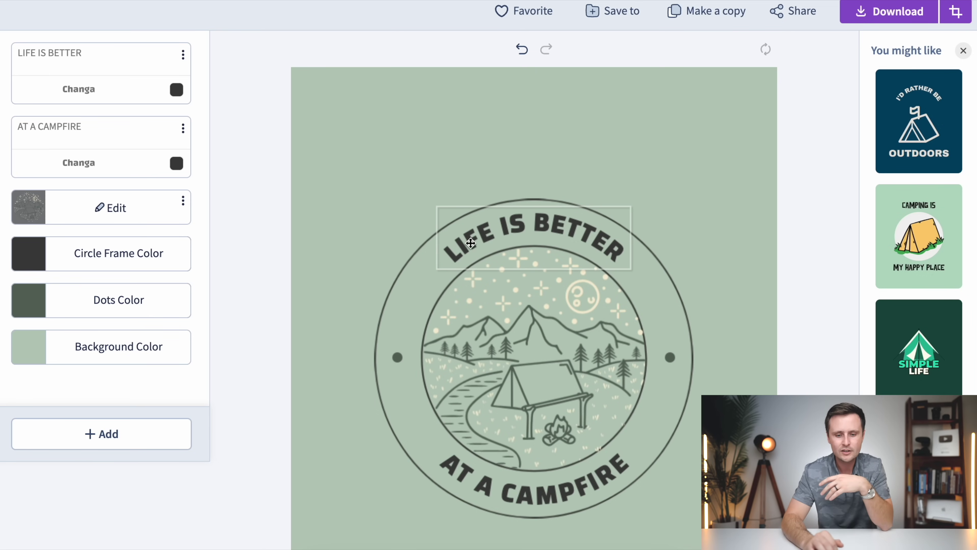
Shorten the badge's upper text line to LIFE
scroll(353, 273, "down", 1)
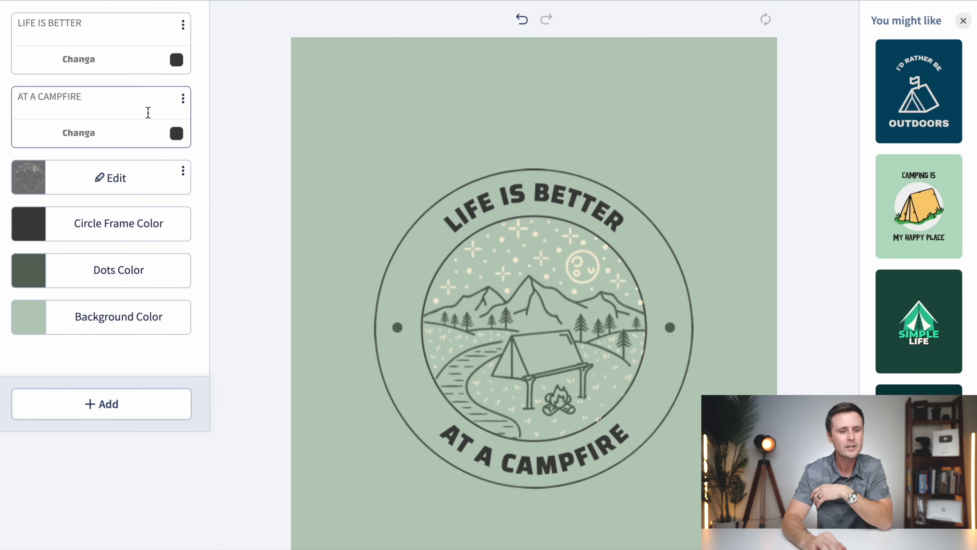
left_click_drag(93, 24, 51, 28)
left_click(98, 96)
key("ctrl+a")
left_click(78, 37)
key("BackSpace")
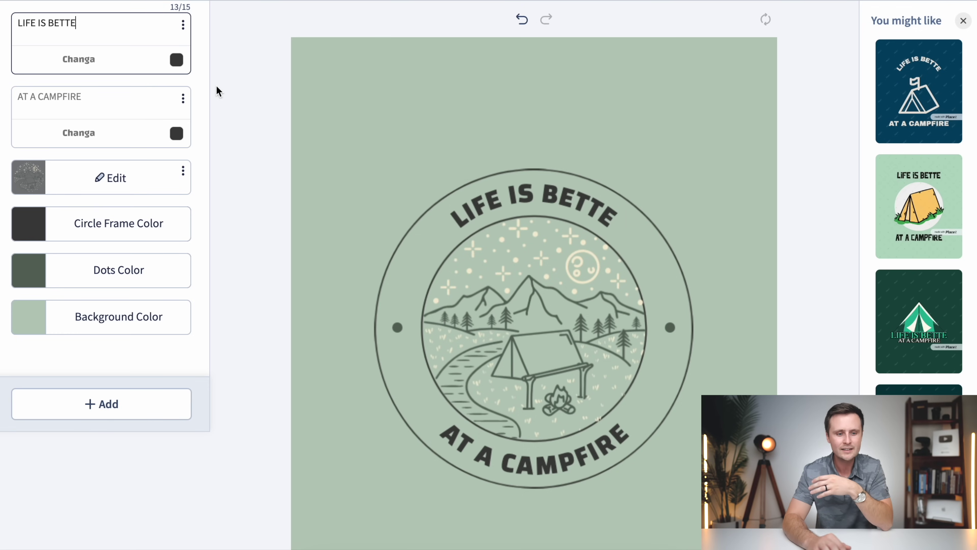
key("BackSpace")
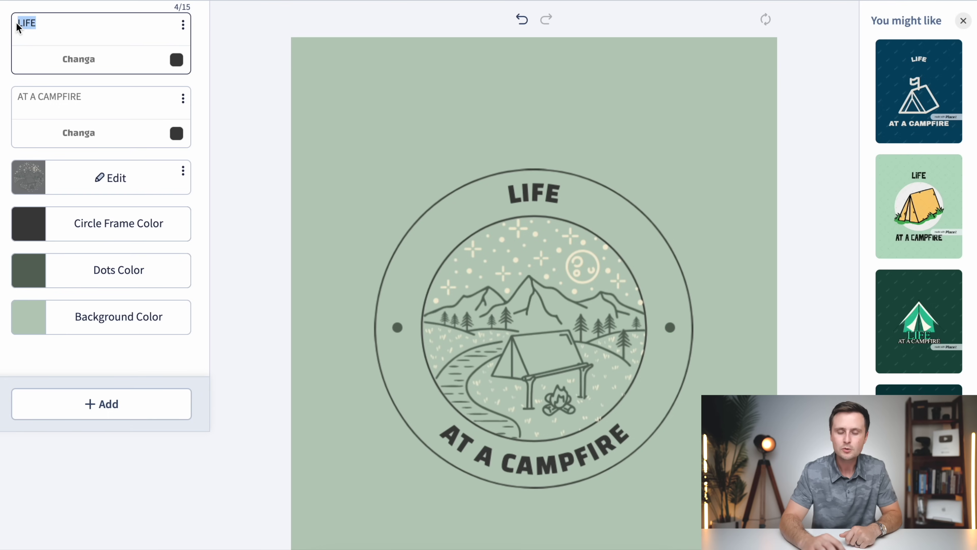
Examine the suggested fonts for the LIFE text and look through the full font library
left_click(82, 67)
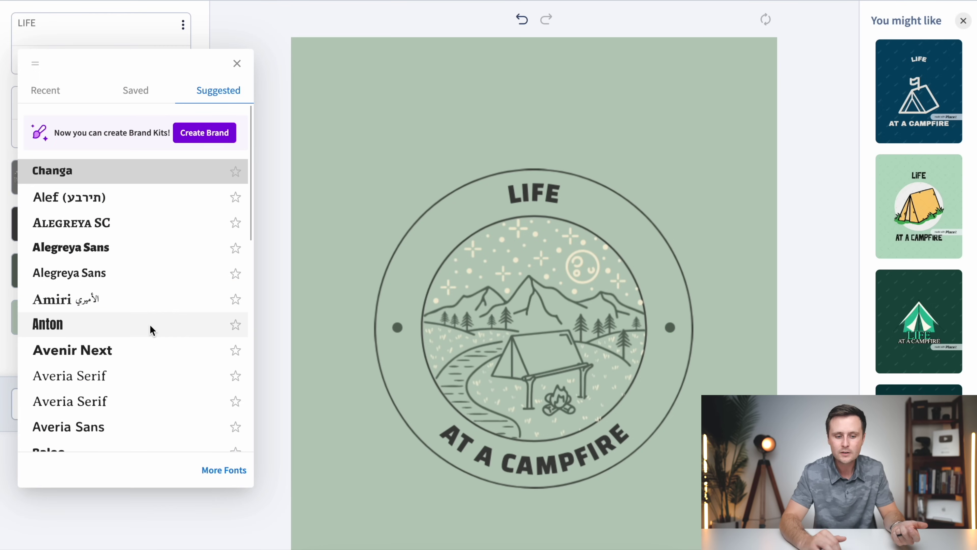
scroll(150, 324, "down", 5)
scroll(150, 325, "up", 3)
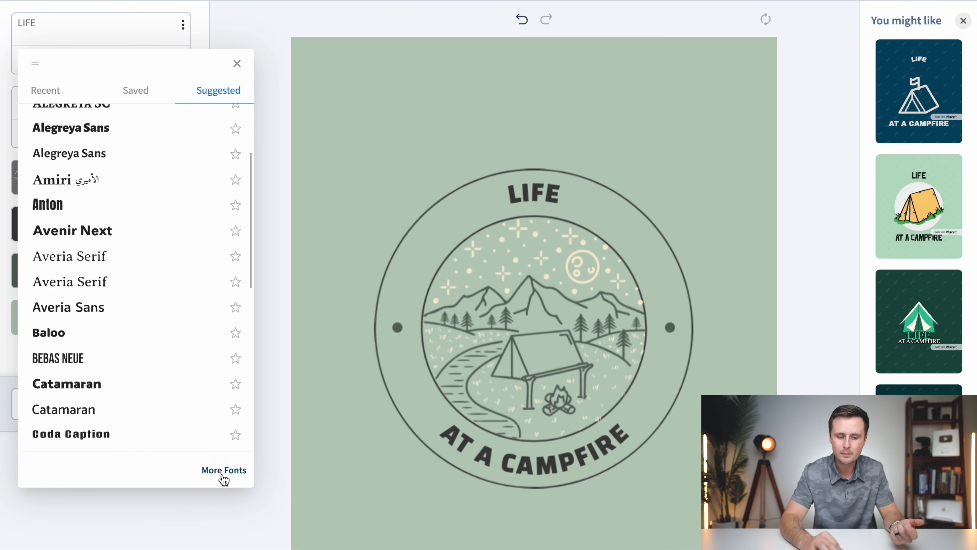
left_click(223, 470)
scroll(540, 400, "down", 20)
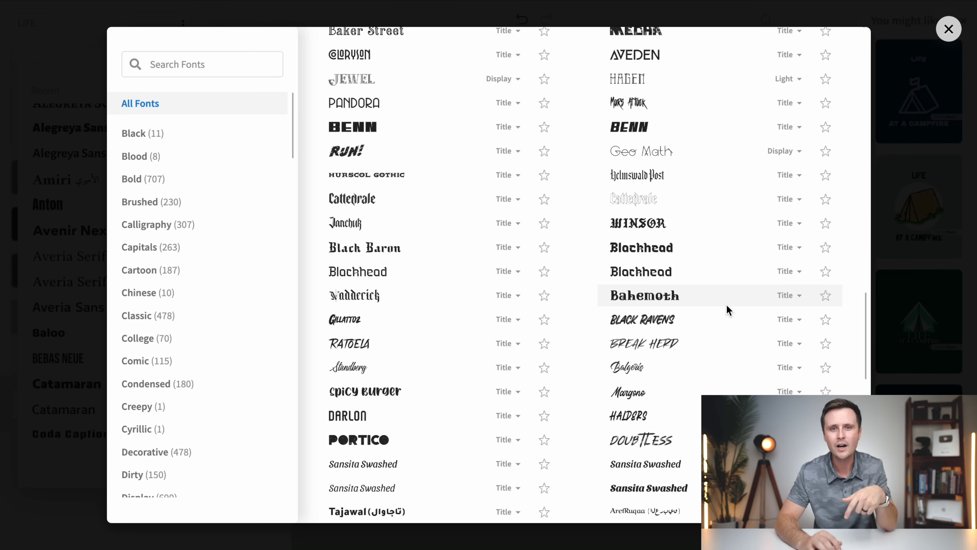
left_click(949, 29)
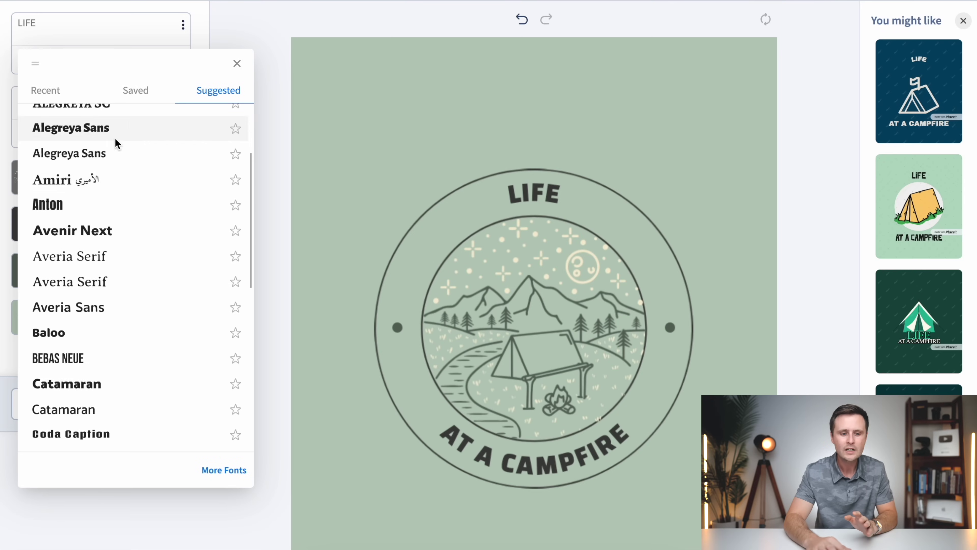
Try the Anton and Averia Serif fonts on the LIFE text, and undo the font changes
left_click(65, 211)
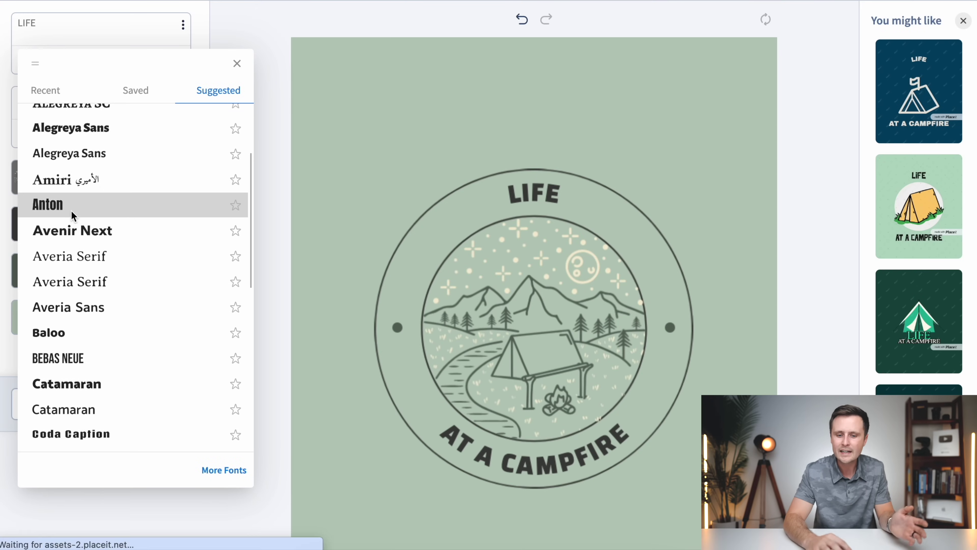
left_click(91, 293)
left_click(370, 139)
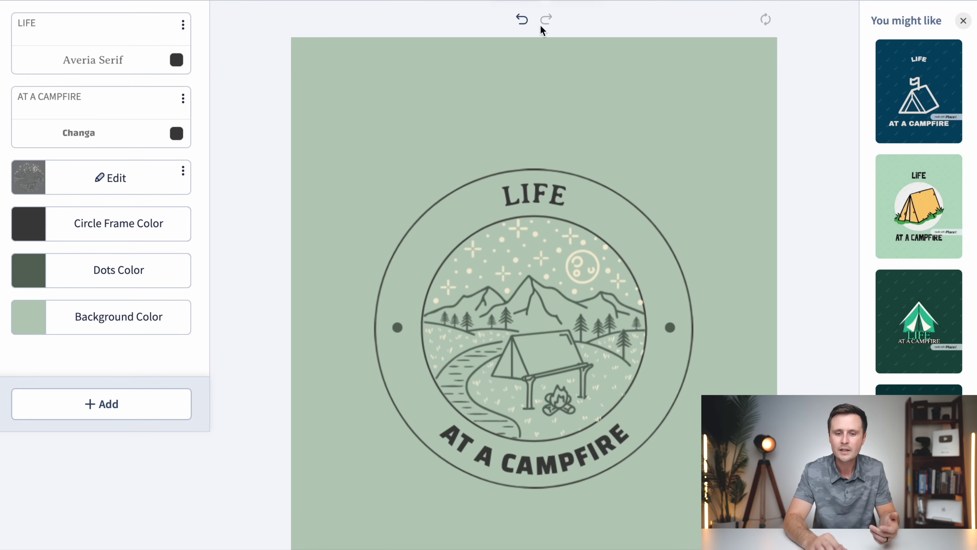
left_click(524, 28)
left_click(525, 27)
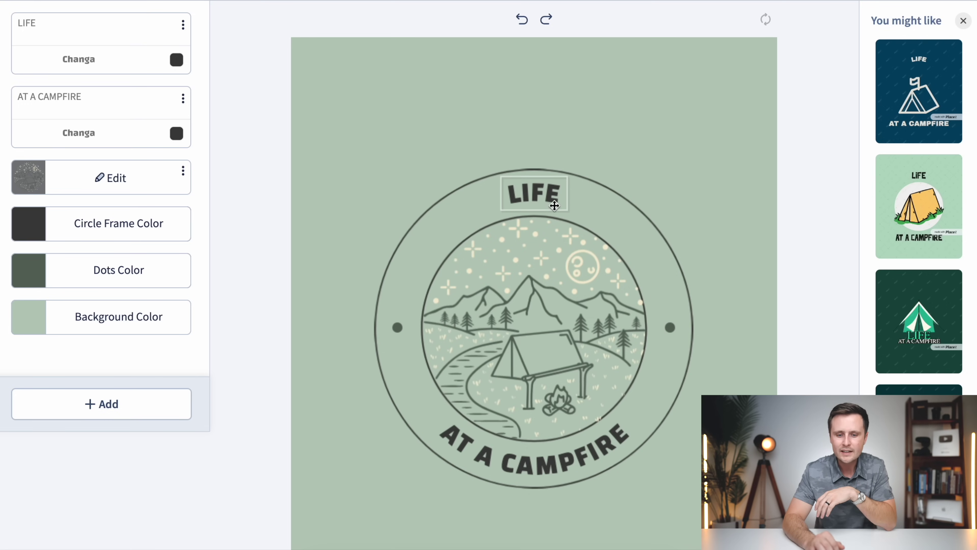
Examine the color palettes and the custom hex color option available for the LIFE text
left_click(176, 59)
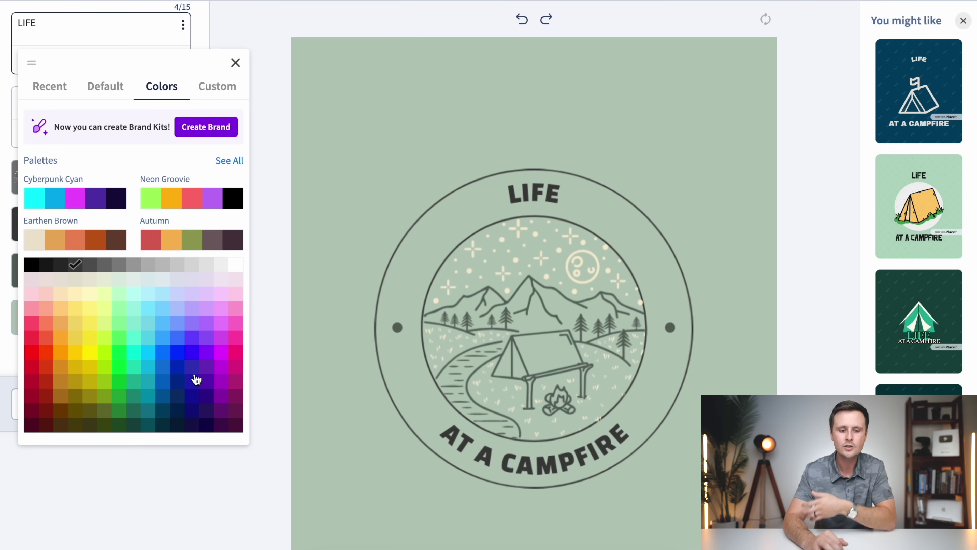
left_click(218, 87)
left_click_drag(77, 333, 19, 342)
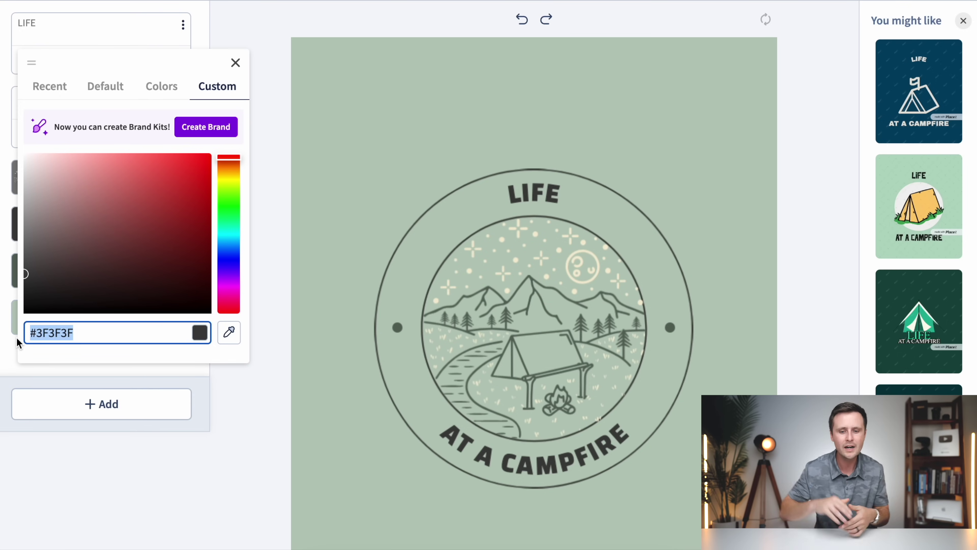
left_click(236, 63)
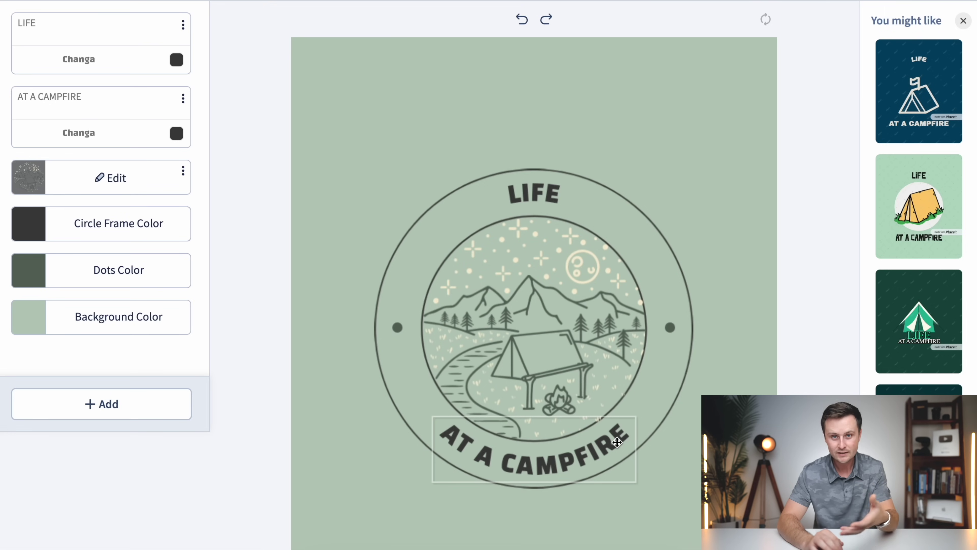
Duplicate the AT A CAMPFIRE text line, move LIFE above the circle and try different positions for the copy
left_click(183, 98)
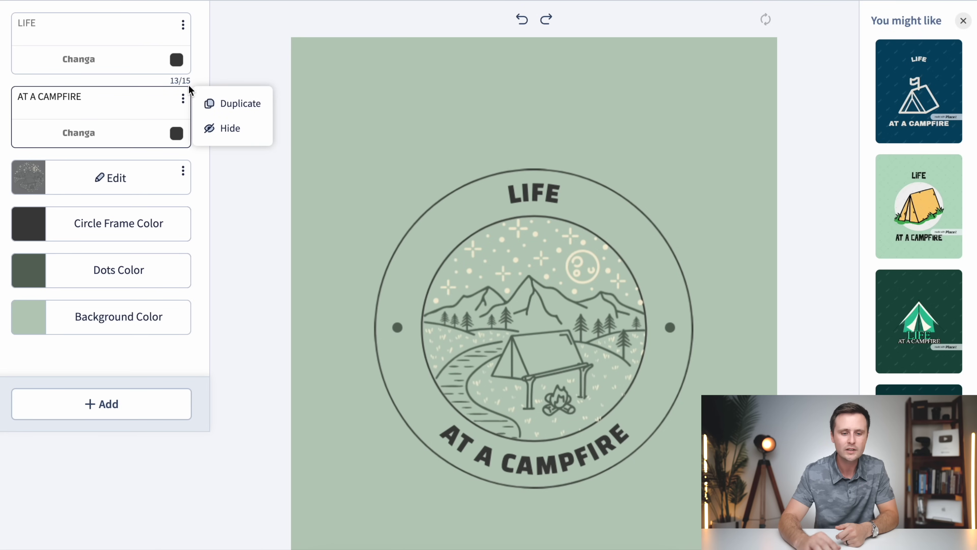
left_click(232, 112)
left_click_drag(517, 330, 533, 122)
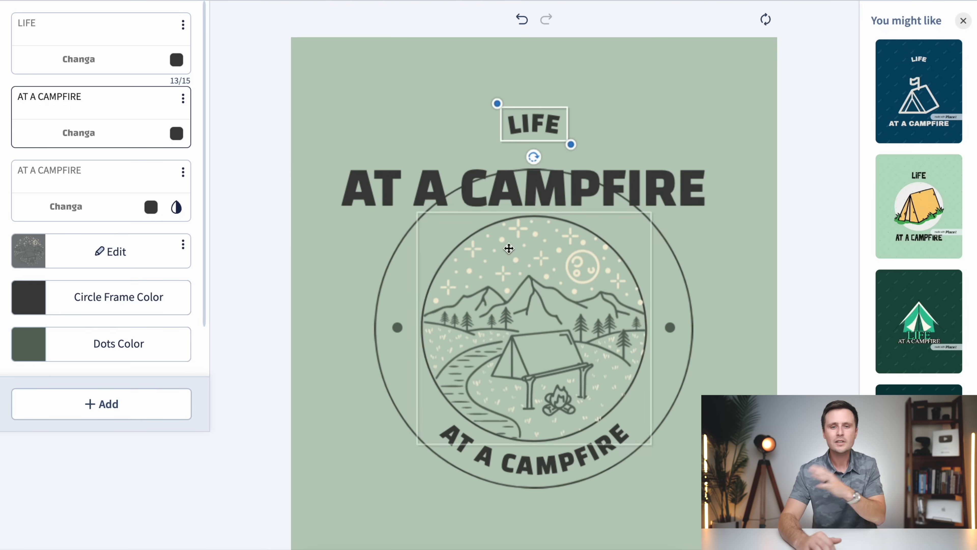
left_click(685, 167)
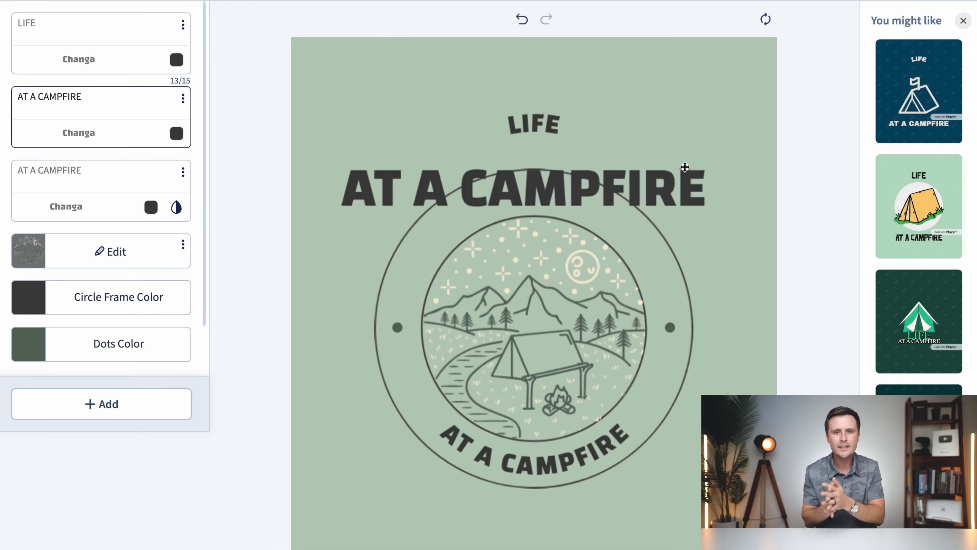
left_click_drag(555, 200, 533, 135)
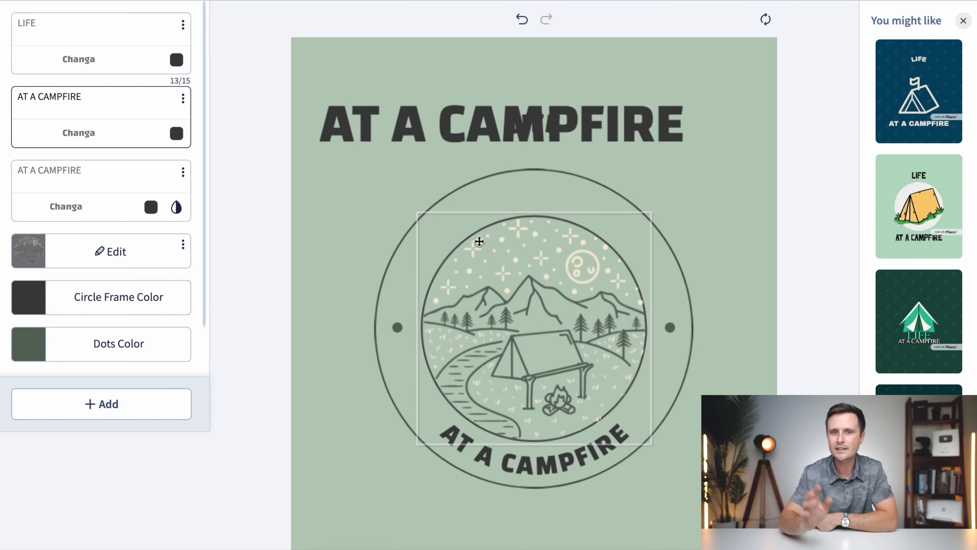
left_click_drag(426, 117, 473, 182)
Hide the duplicated AT A CAMPFIRE text, and undo the hiding, the text moves and the duplication
left_click(183, 174)
left_click(229, 185)
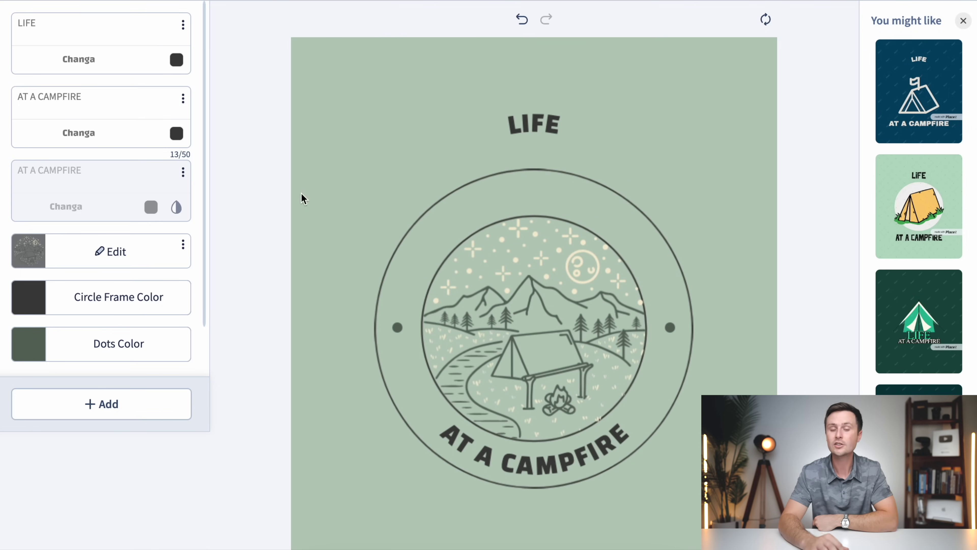
left_click(523, 21)
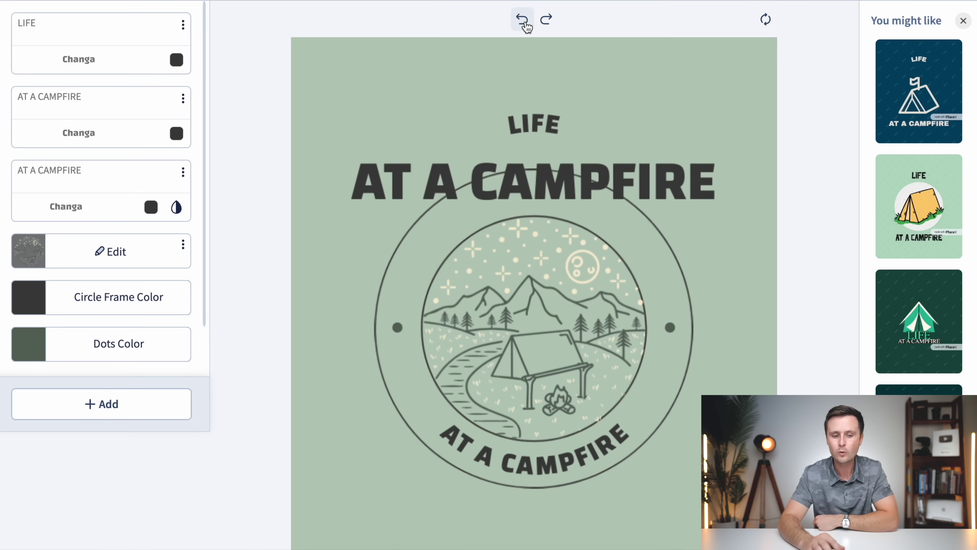
left_click(522, 21)
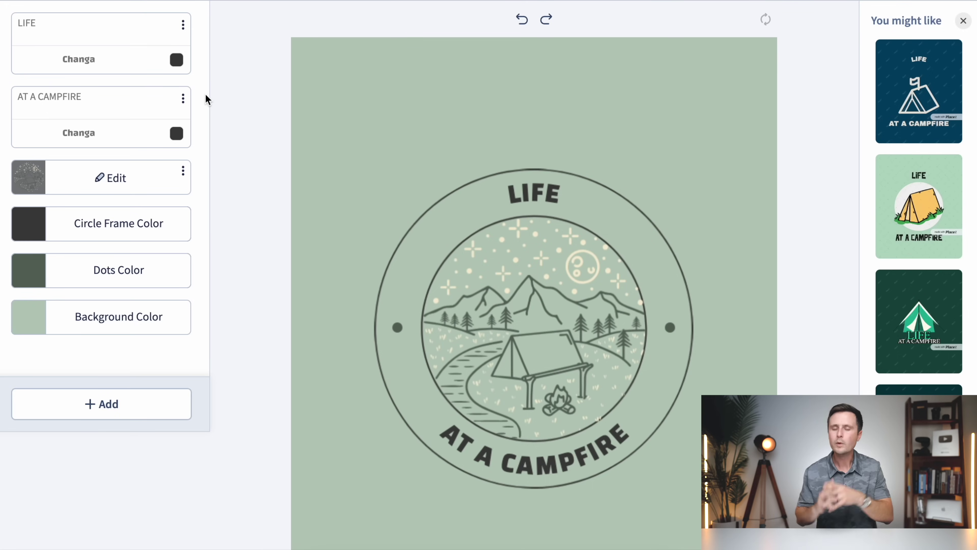
Change the badge's upper text to CAMP MORE and its lower text to WORRY LESS
left_click(42, 24)
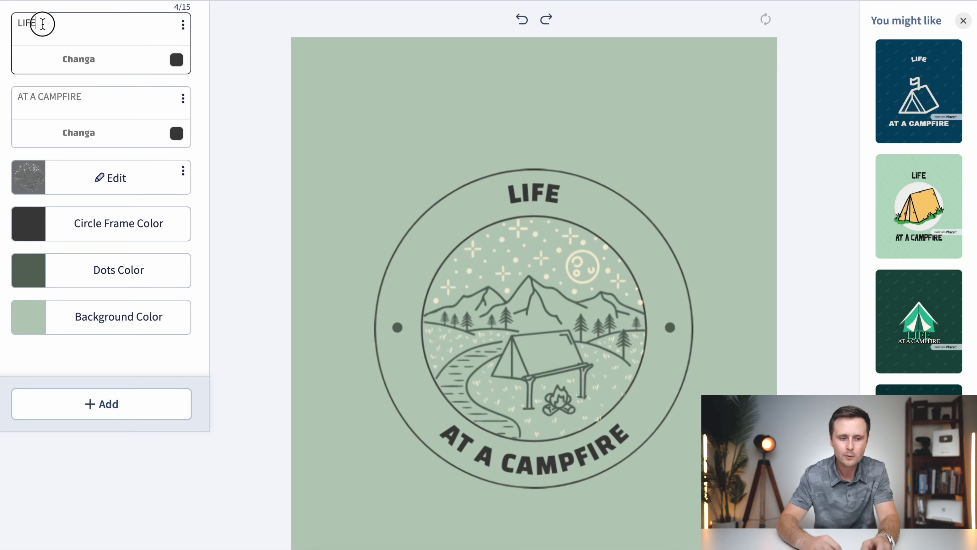
type("camp more")
key("Tab")
type("WORRY LESS")
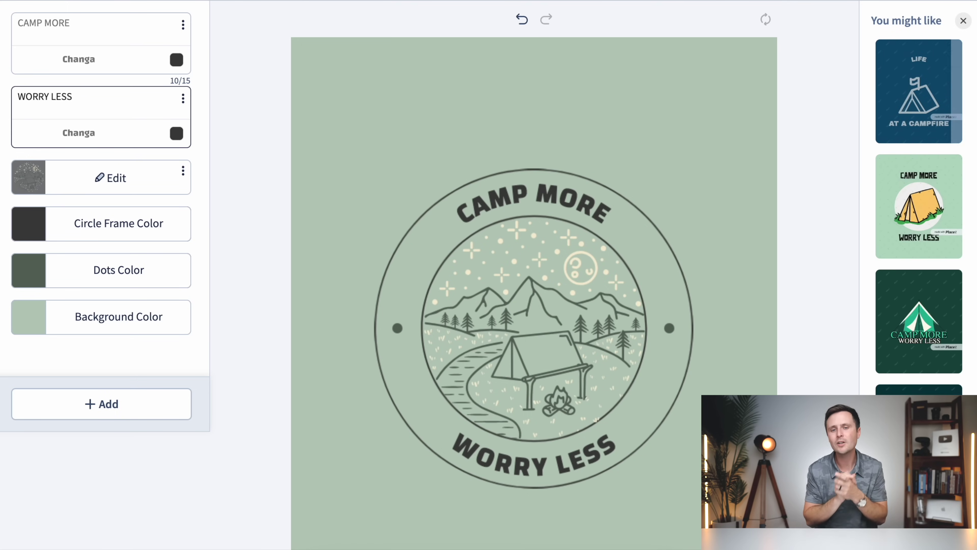
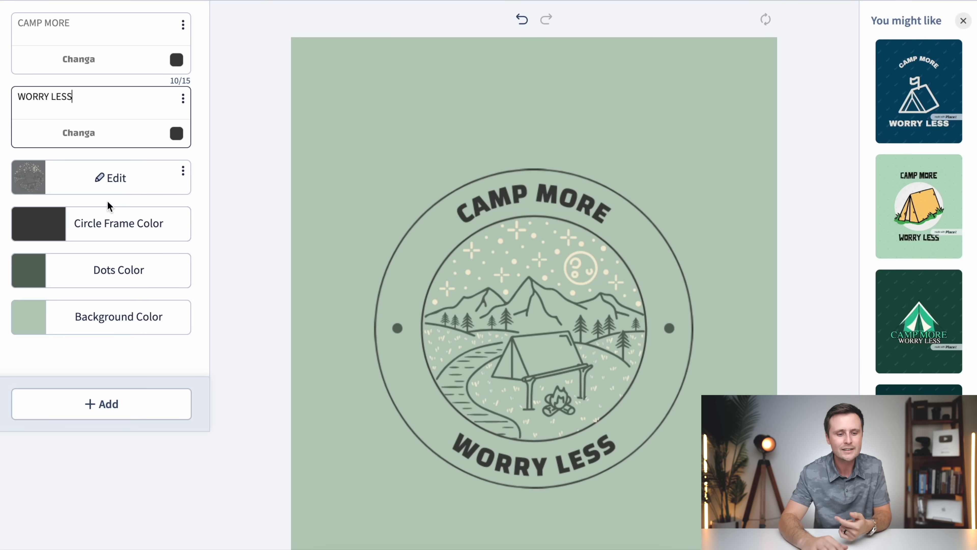
Open the badge's central illustration for editing and search the graphics library for "camping"
left_click(140, 187)
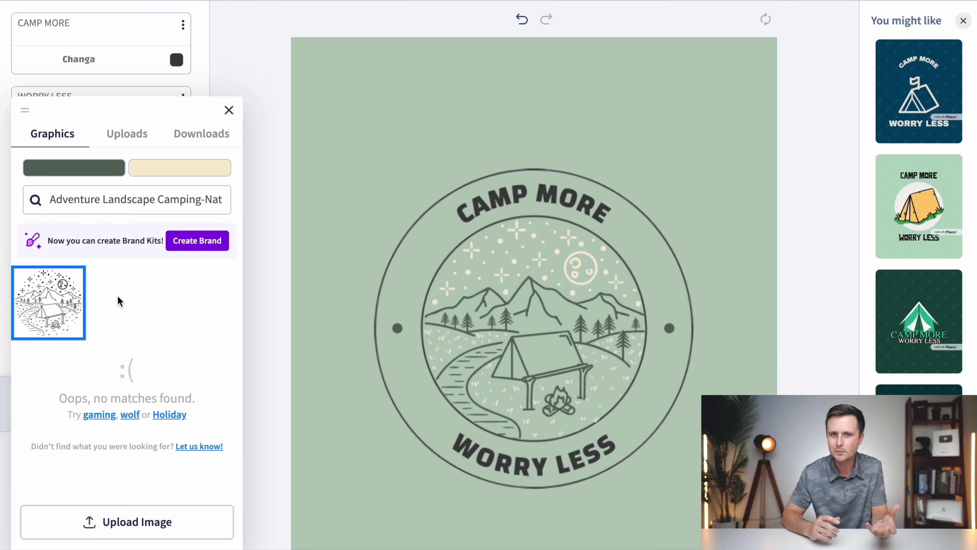
left_click(152, 197)
key("ctrl+a")
type("CAM")
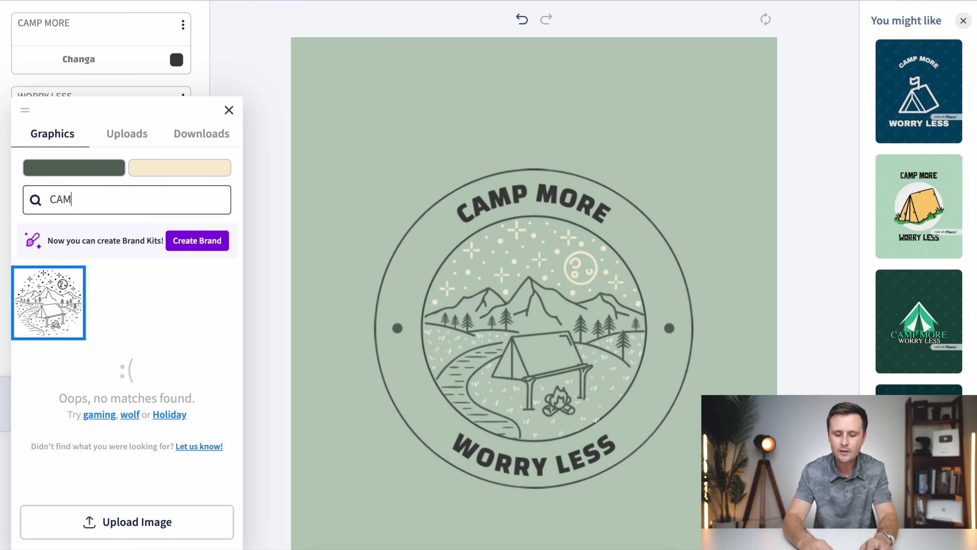
type("ping")
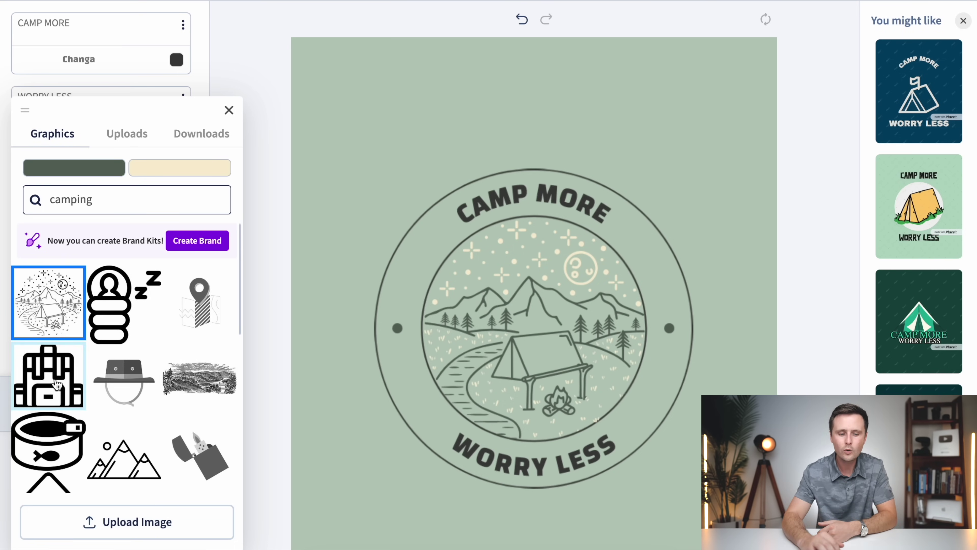
Replace the central illustration with the camping graphic showing a tent between pine trees above crossed logs
scroll(146, 443, "down", 2)
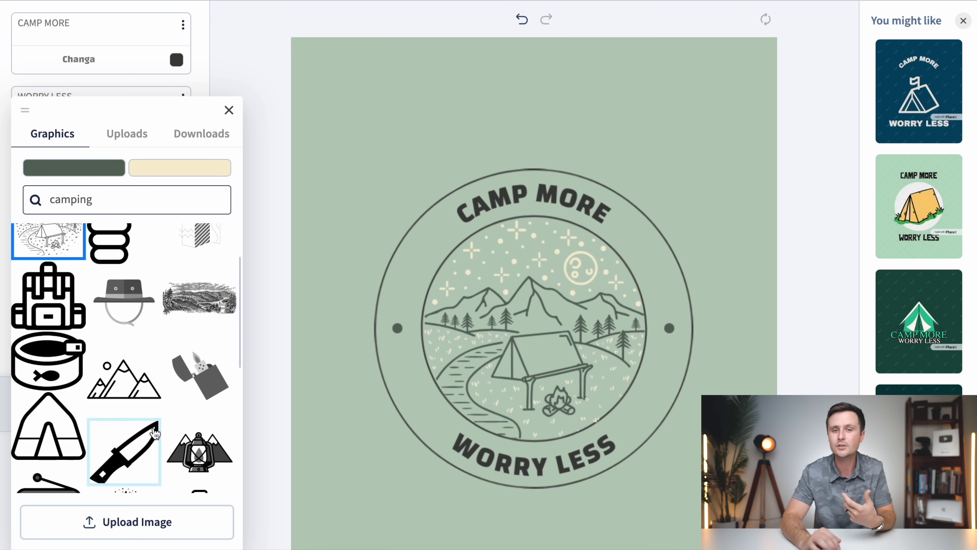
scroll(154, 434, "down", 5)
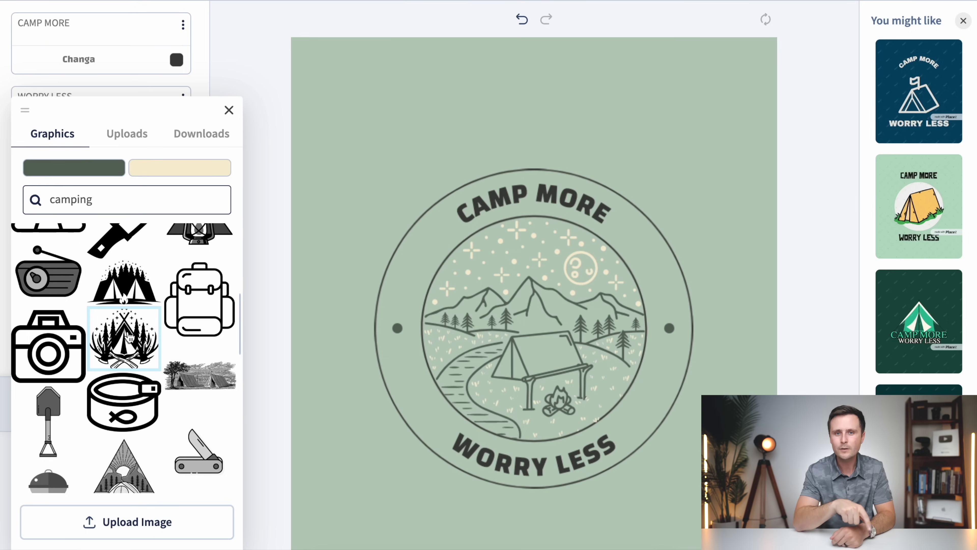
left_click(128, 339)
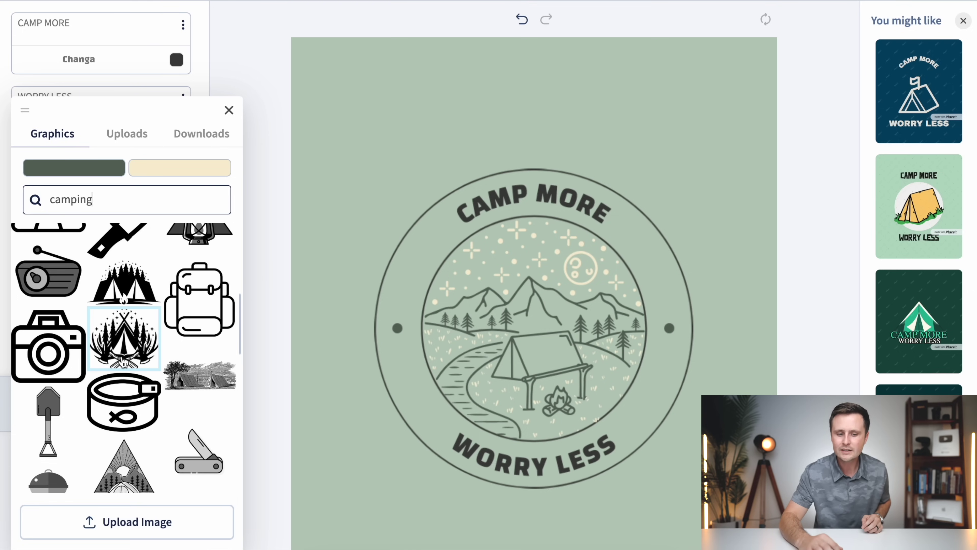
left_click(124, 338)
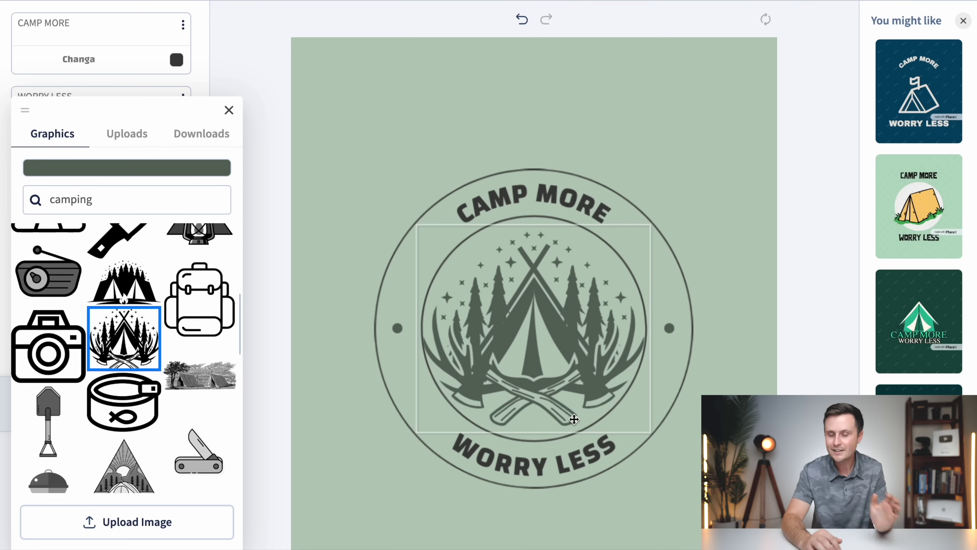
Scale the central tent graphic down slightly and recentre it inside the badge's inner circle
left_click(515, 369)
left_click_drag(651, 432, 650, 433)
left_click_drag(565, 373, 560, 368)
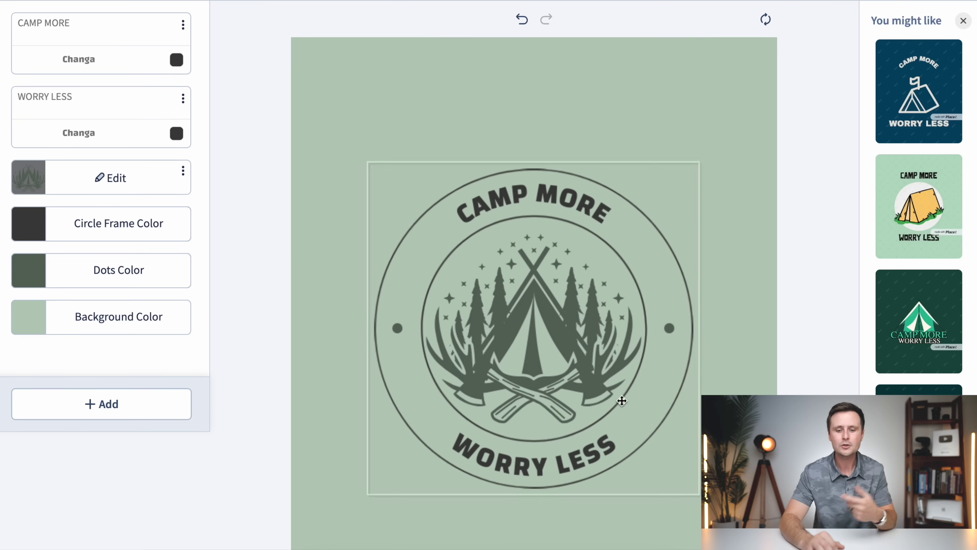
Replace the central illustration with the camper van and grass graphic, and lower it so the grass follows the inner circle
left_click(102, 178)
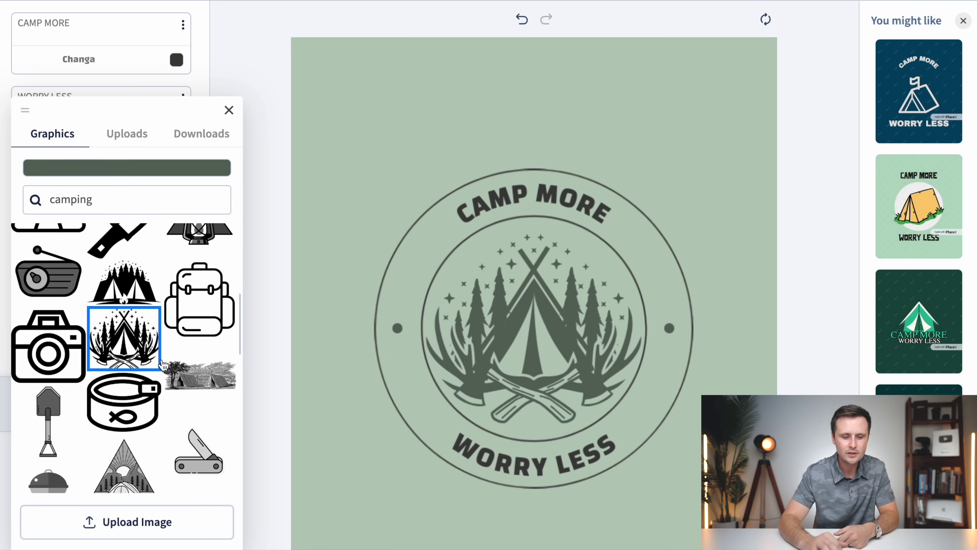
scroll(155, 348, "down", 5)
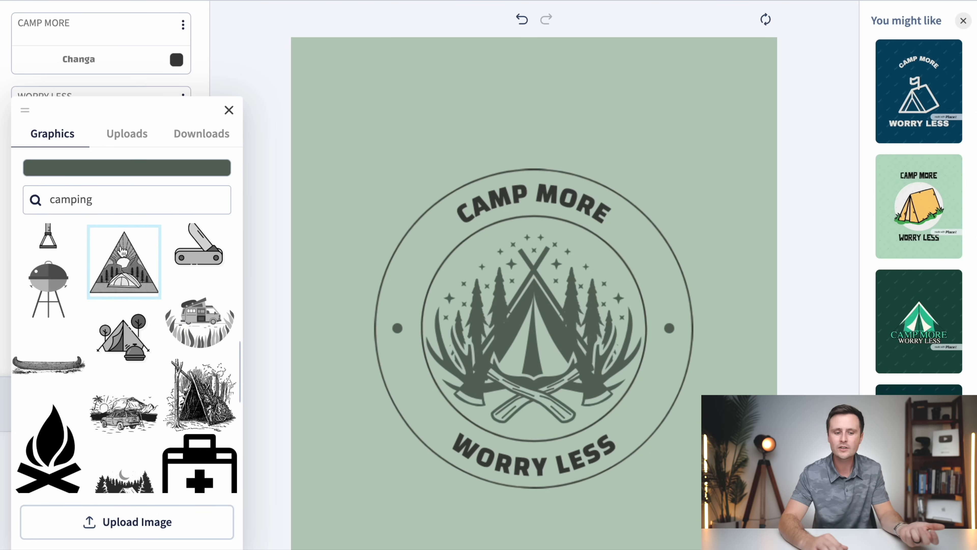
left_click(208, 326)
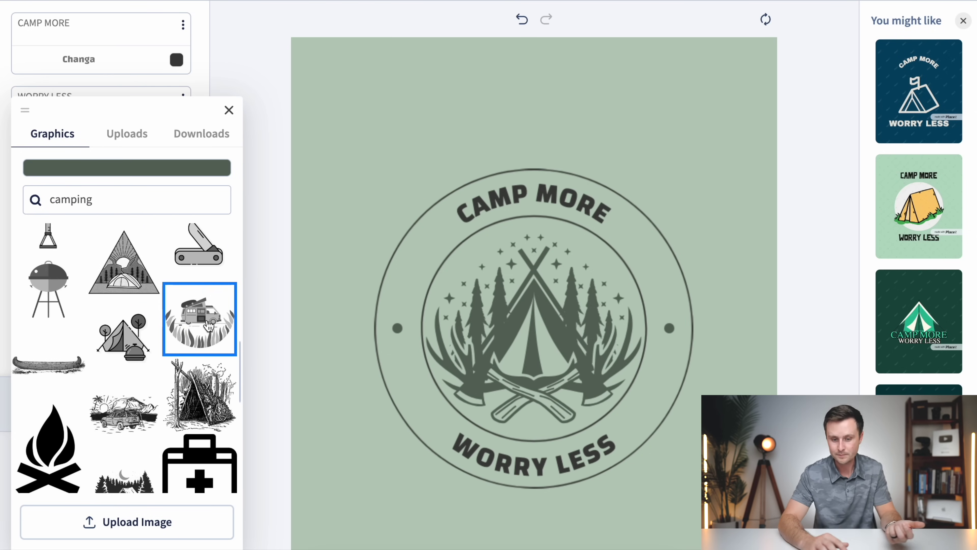
left_click_drag(541, 297, 542, 343)
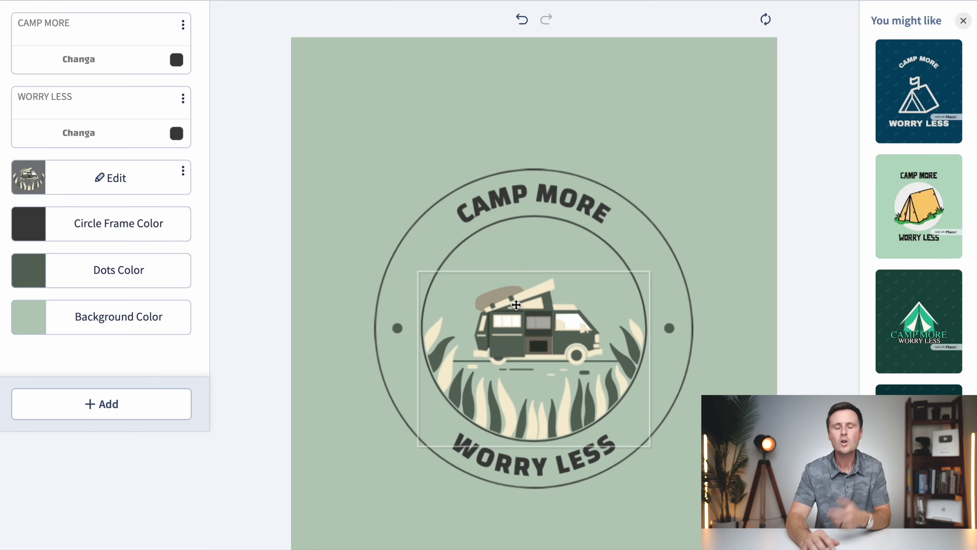
Replace the camper van with the graphic of an SUV with a rooftop tent on a palm beach, centred in the badge
left_click(111, 177)
scroll(148, 358, "down", 8)
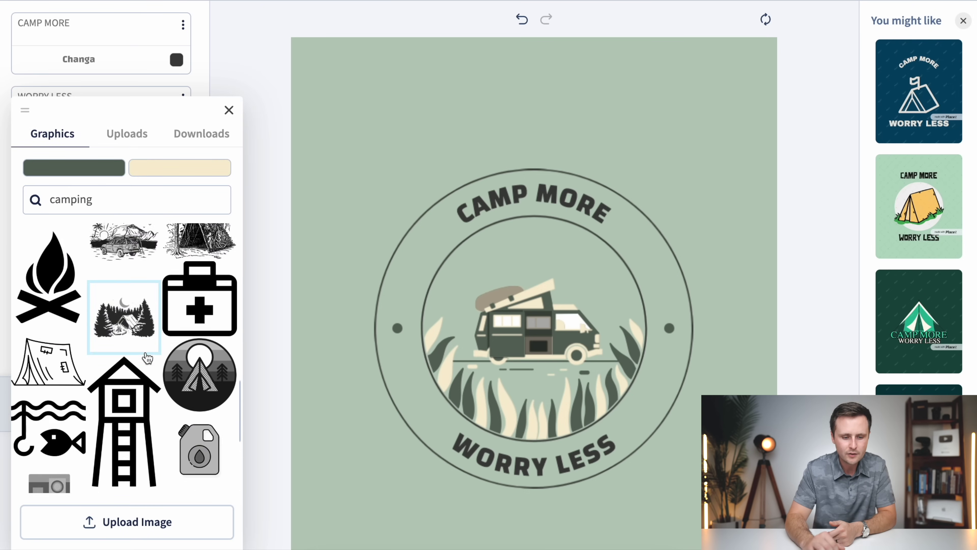
scroll(146, 355, "up", 7)
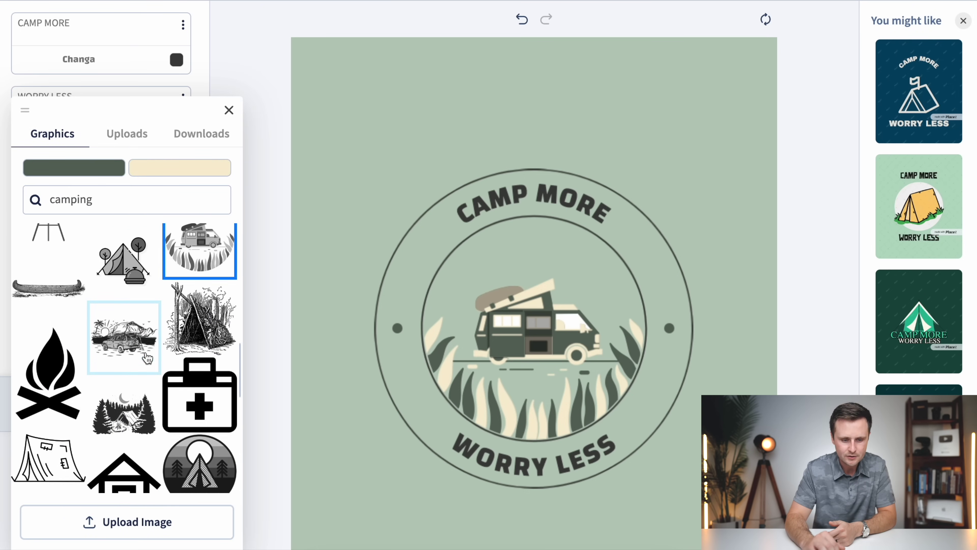
left_click(123, 352)
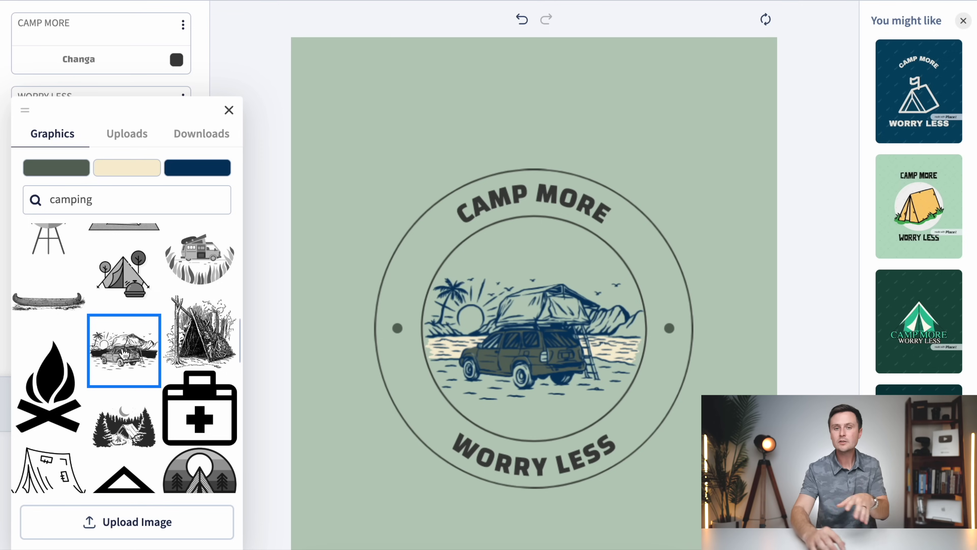
left_click(526, 354)
left_click_drag(526, 353, 526, 355)
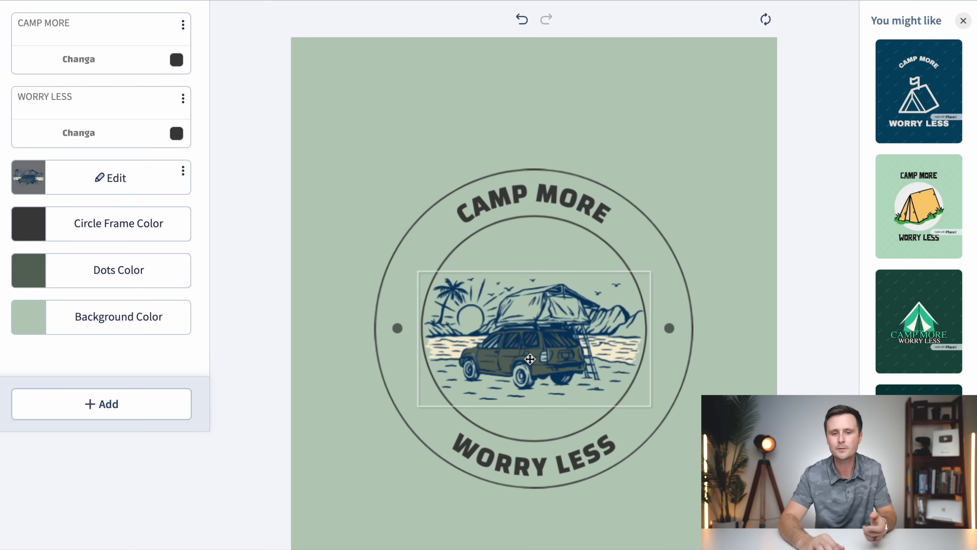
Recolor the navy parts of the SUV graphic to dark grey
left_click(475, 344)
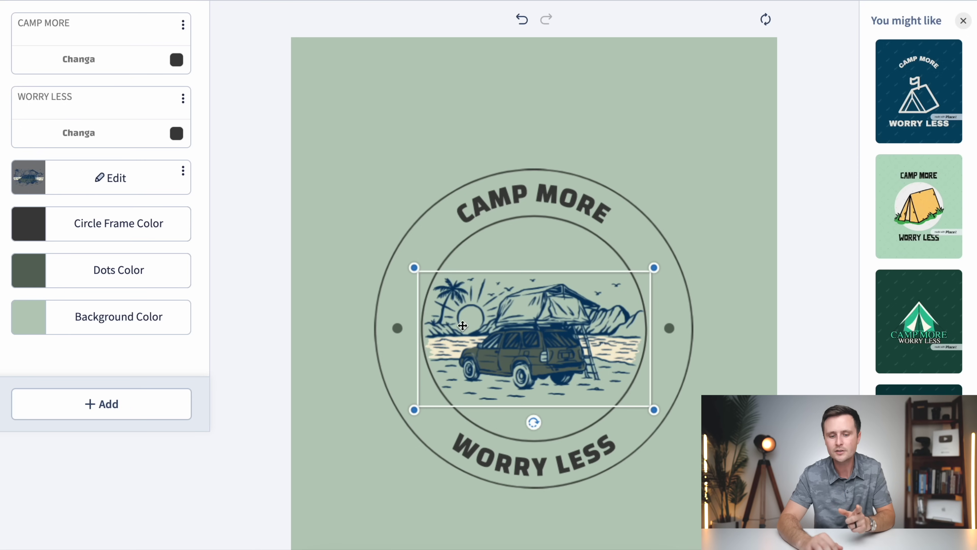
left_click(87, 184)
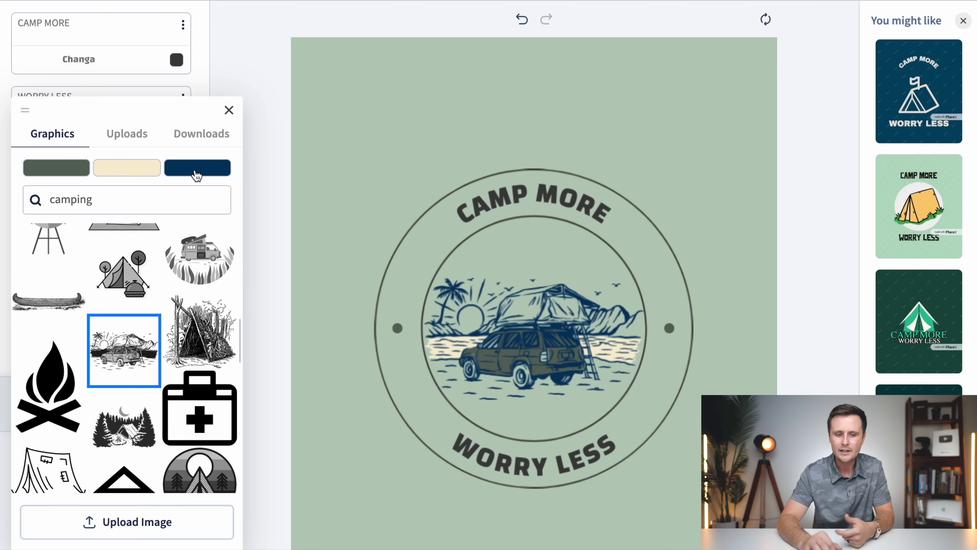
left_click(208, 173)
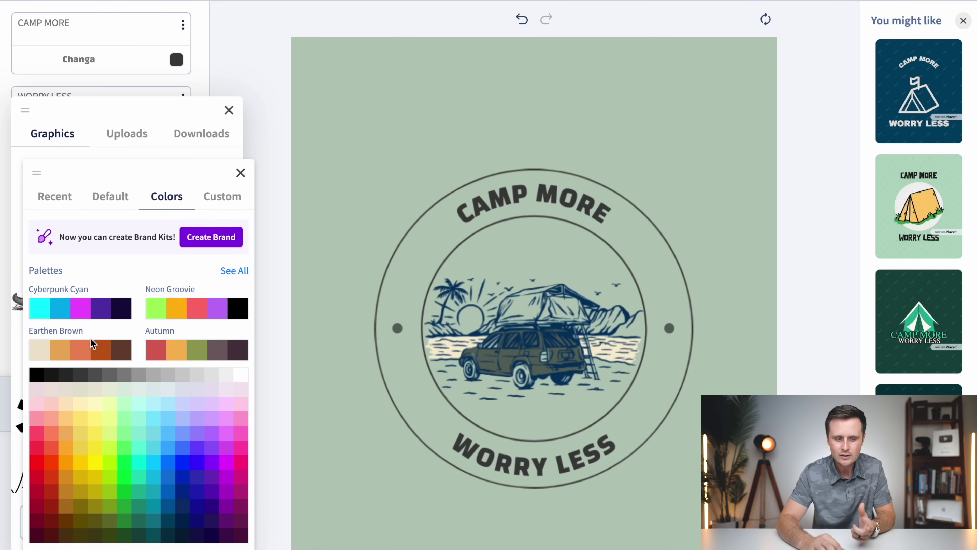
left_click(66, 375)
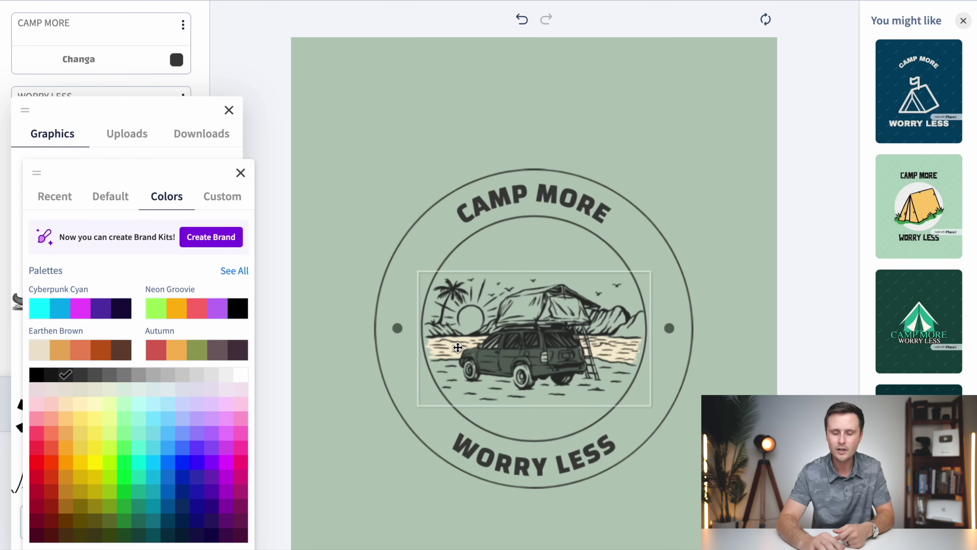
left_click(721, 181)
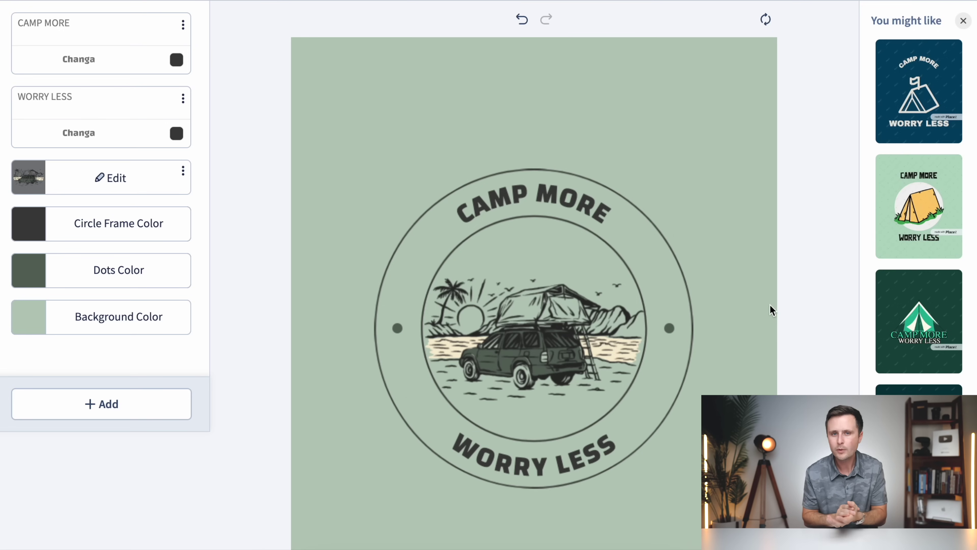
Set the design's background color to transparent
scroll(772, 310, "down", 2)
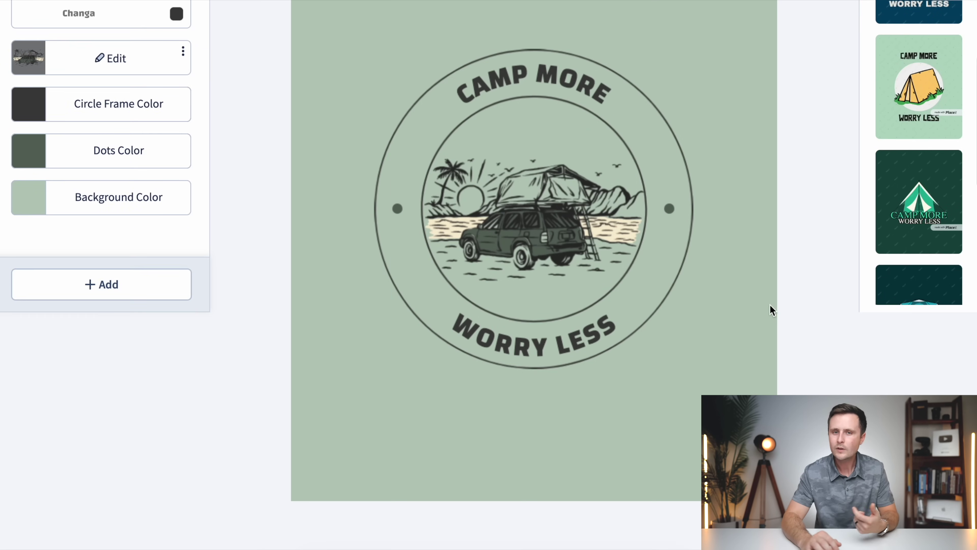
scroll(773, 310, "up", 2)
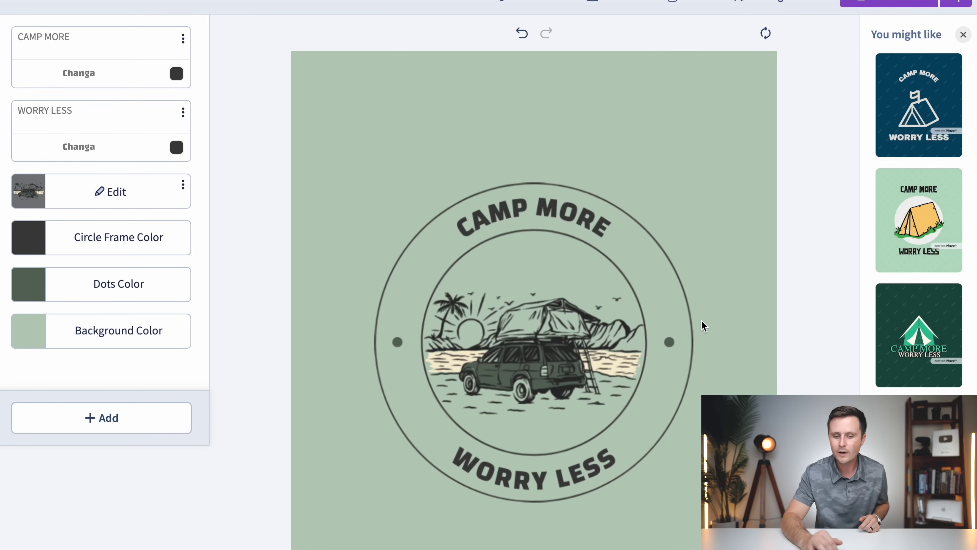
scroll(702, 326, "down", 3)
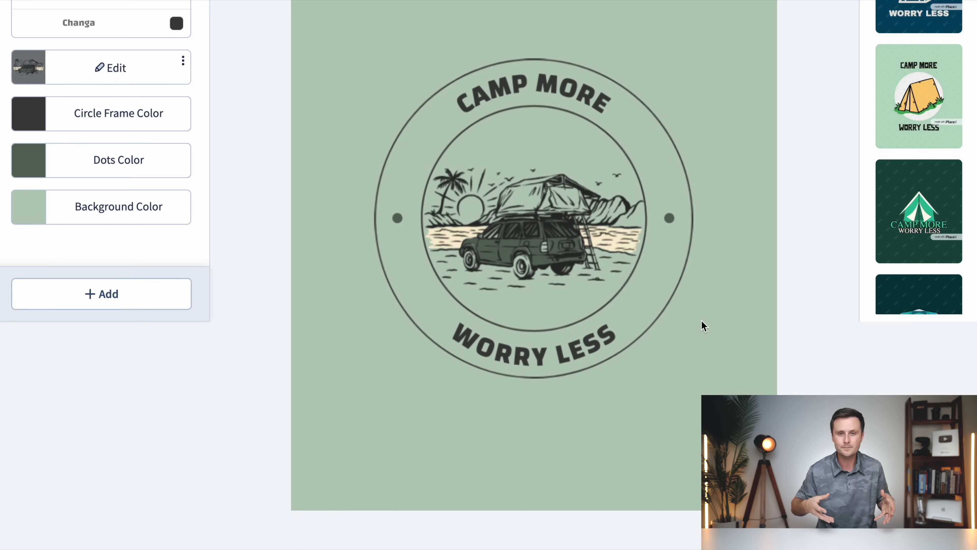
scroll(723, 233, "up", 3)
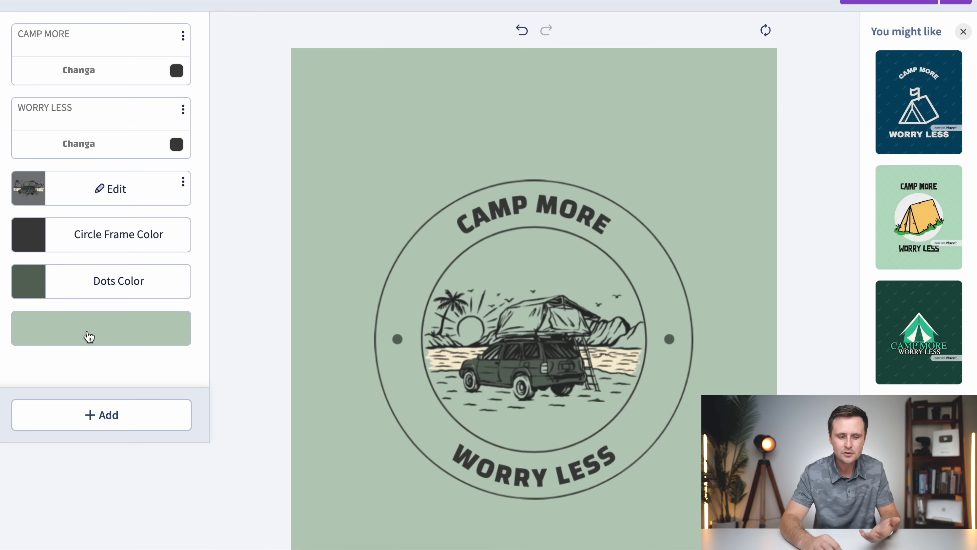
left_click(103, 333)
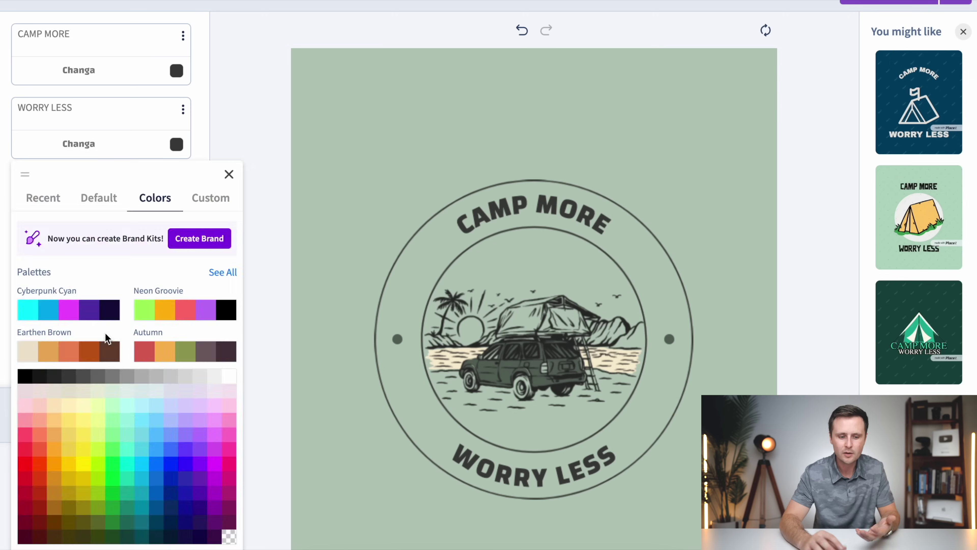
left_click(230, 538)
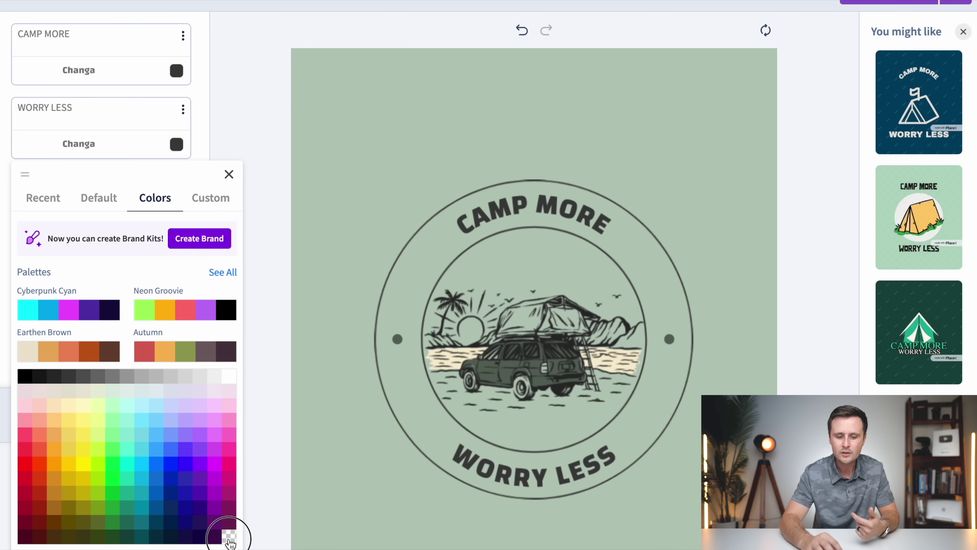
left_click(708, 168)
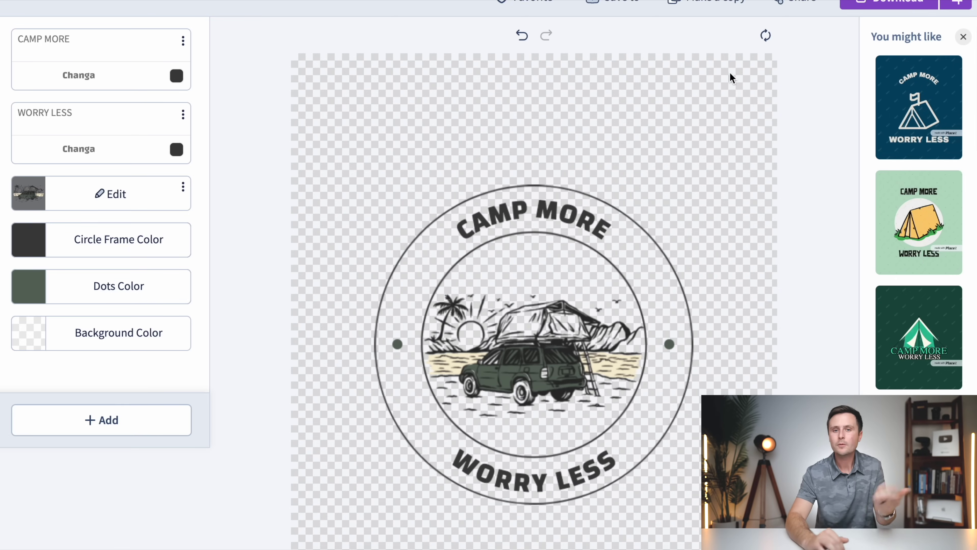
Download the finished T-shirt design
scroll(731, 75, "down", 3)
scroll(730, 72, "up", 5)
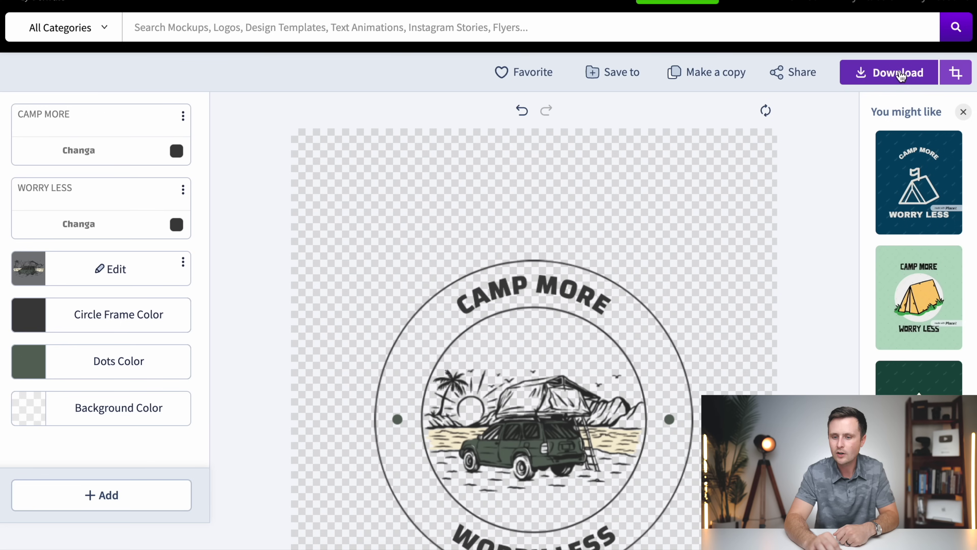
left_click(900, 74)
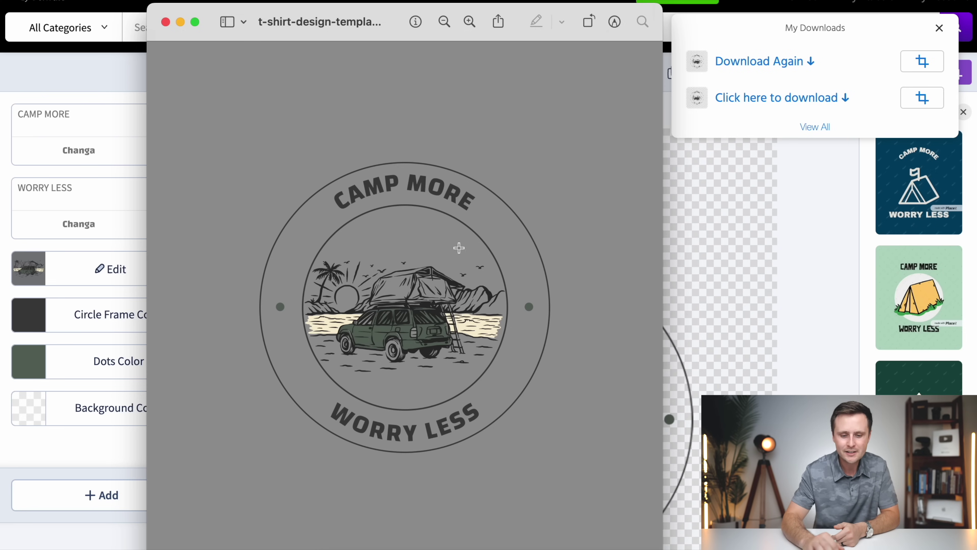
Inspect the downloaded design up close in the image preview and rename its file CAMP MORE WORRY LESS
scroll(373, 315, "up", 5)
scroll(373, 316, "down", 2)
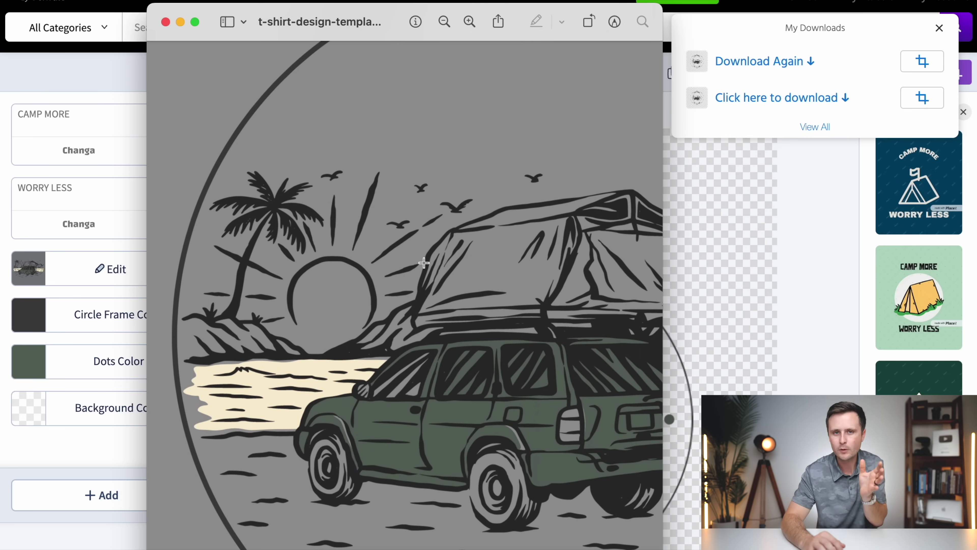
scroll(438, 192, "up", 10)
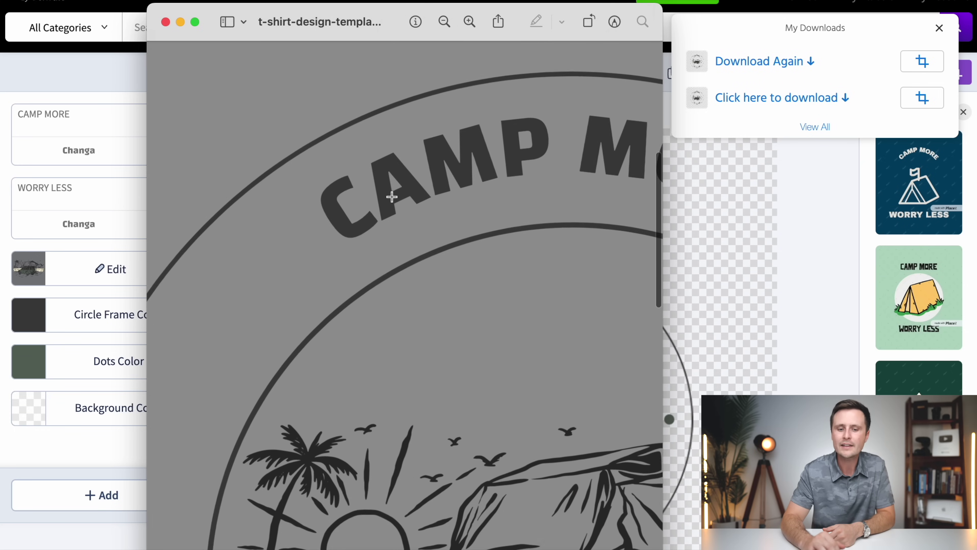
scroll(481, 194, "down", 5)
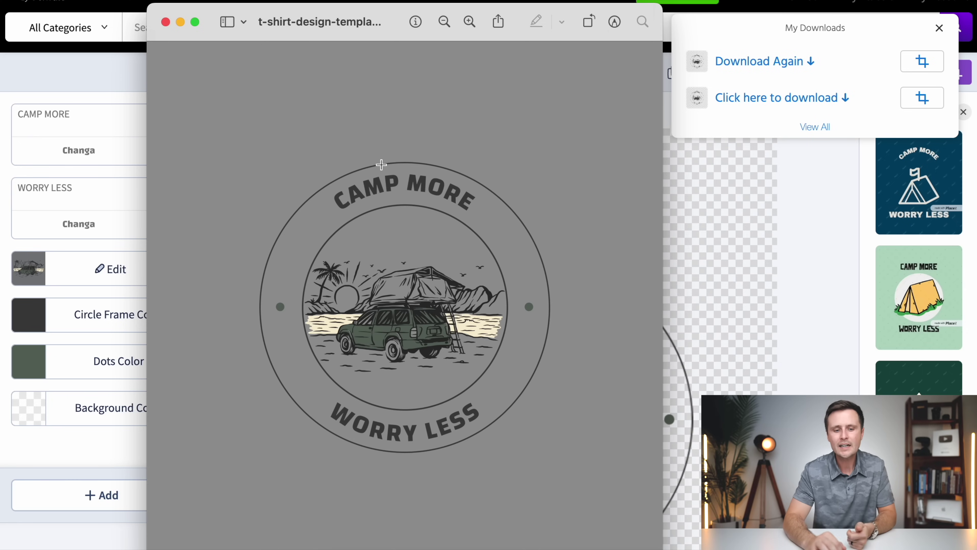
left_click(370, 23)
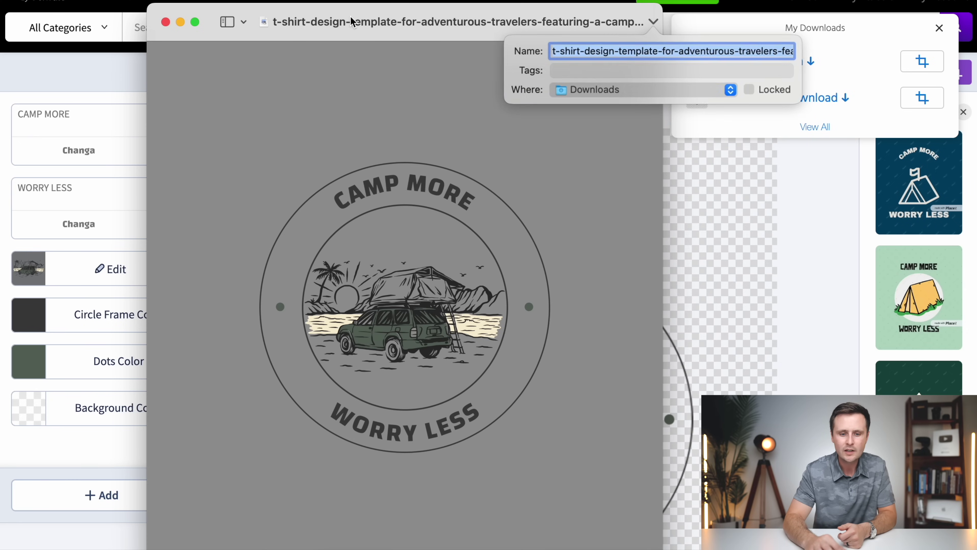
type("CAMP MORE WORRY LESS")
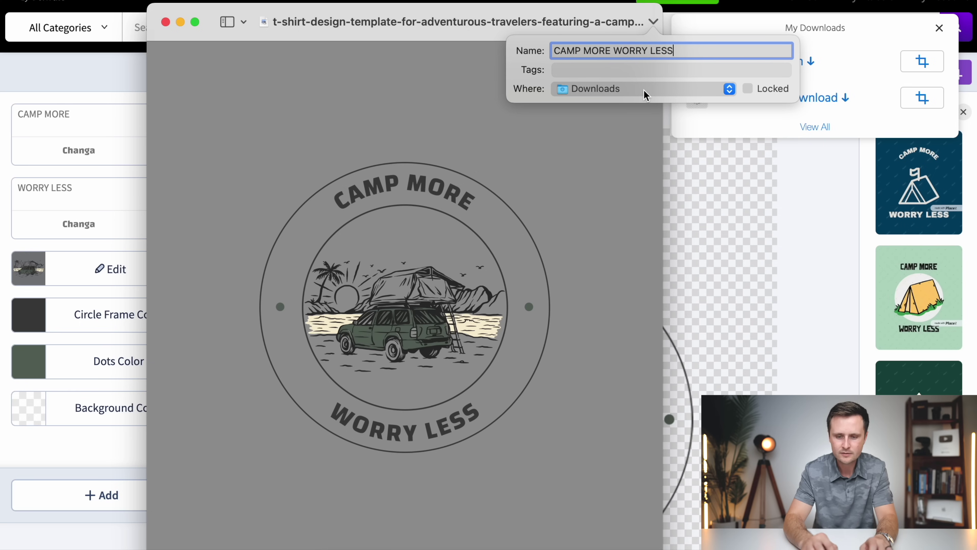
key("Return")
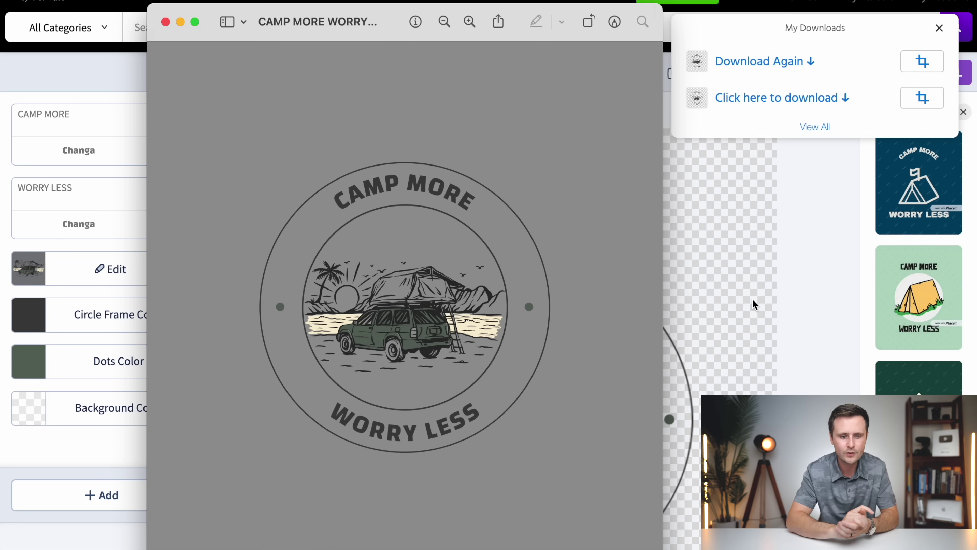
Return to the Placeit page, open its logo maker and browse the logo templates
left_click(783, 299)
left_click(784, 278)
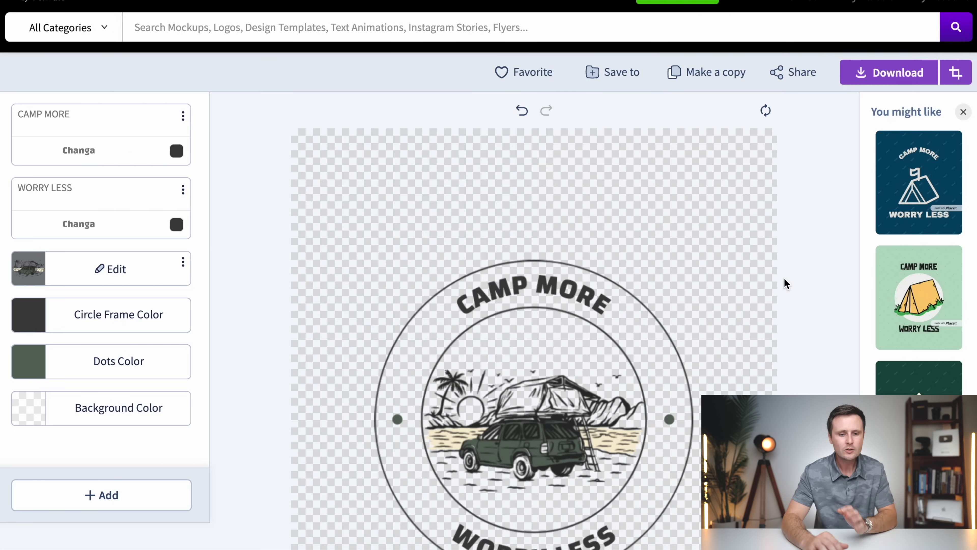
scroll(784, 278, "up", 2)
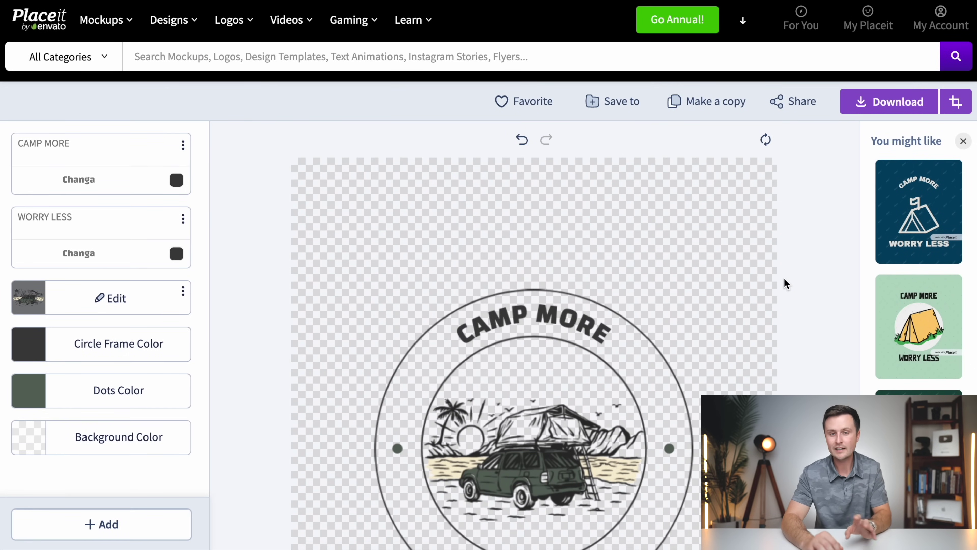
mouse_move(187, 26)
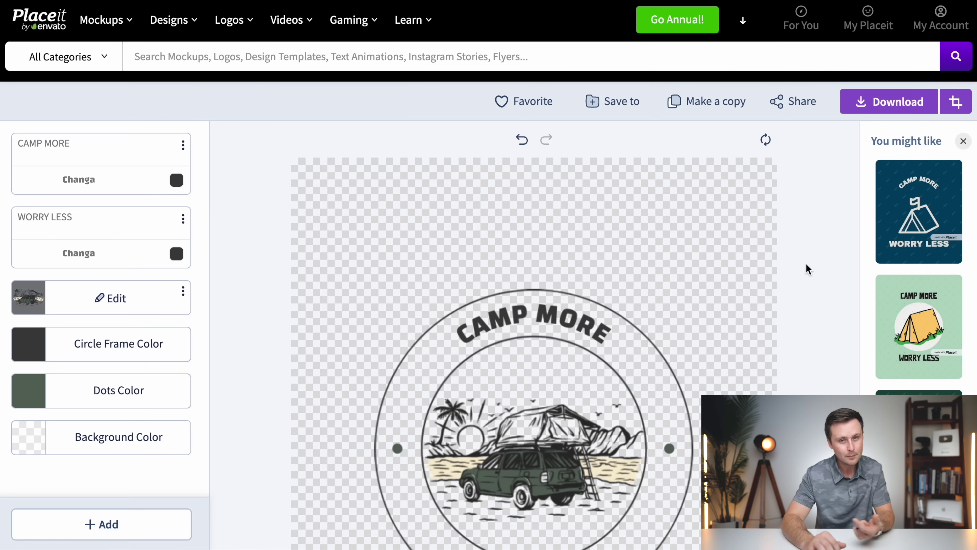
mouse_move(239, 23)
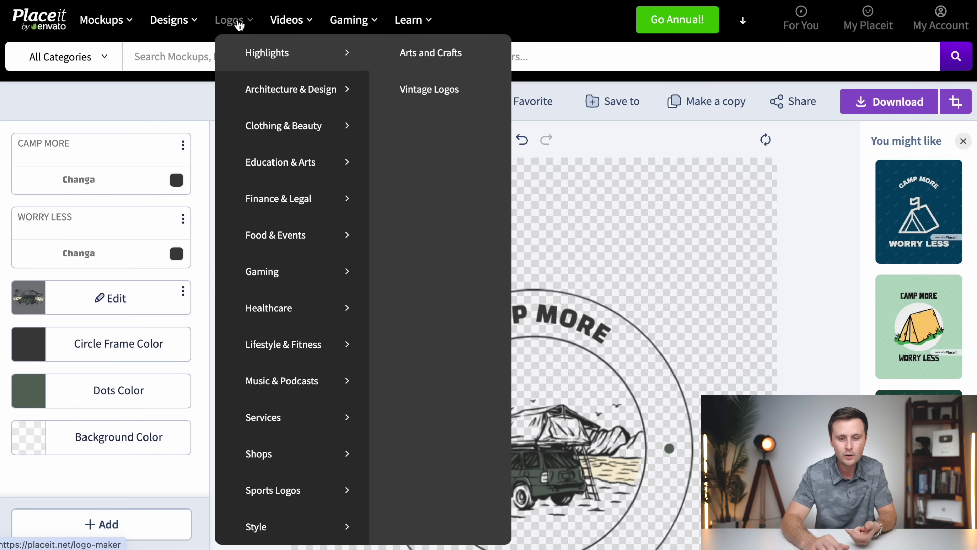
left_click(238, 24)
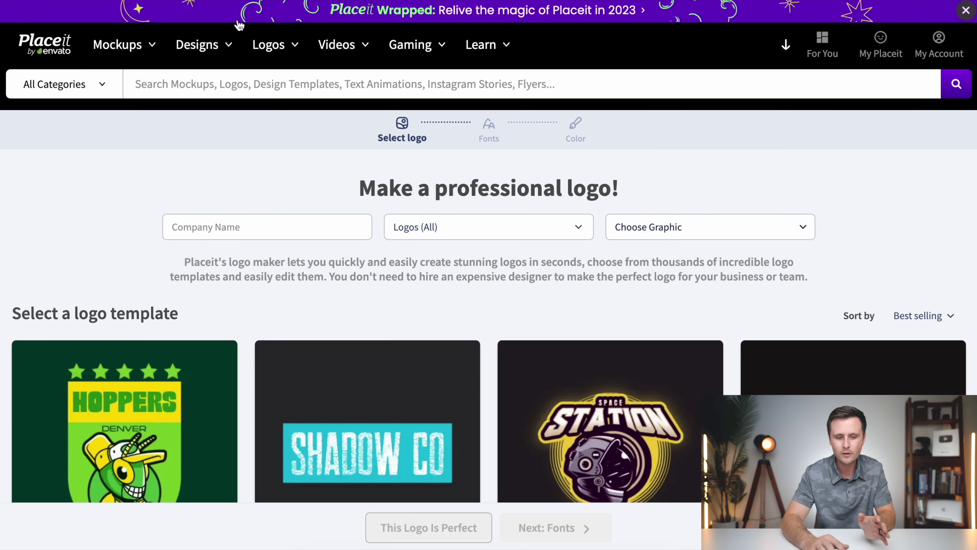
scroll(235, 313, "down", 4)
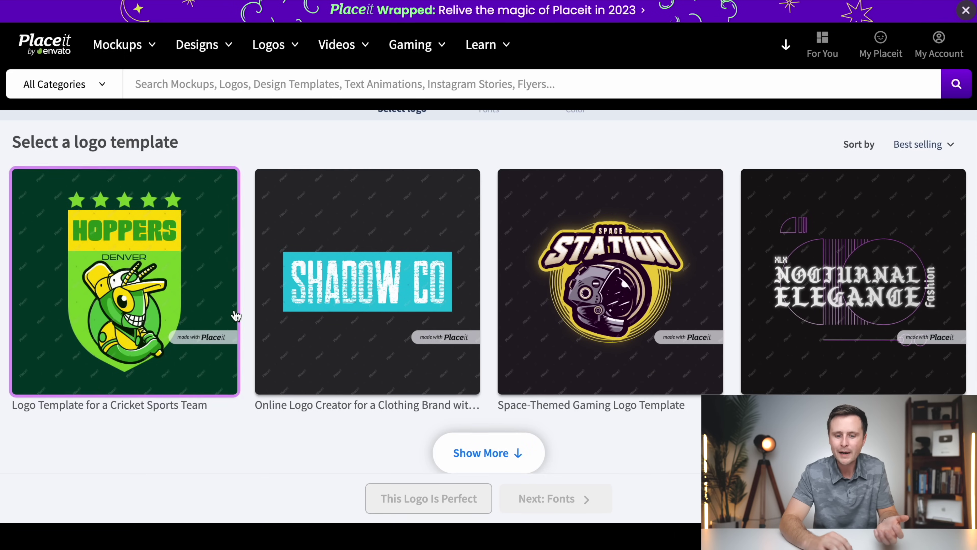
Load more logo templates and look through the available gaming, clothing and brand logo styles
left_click(503, 443)
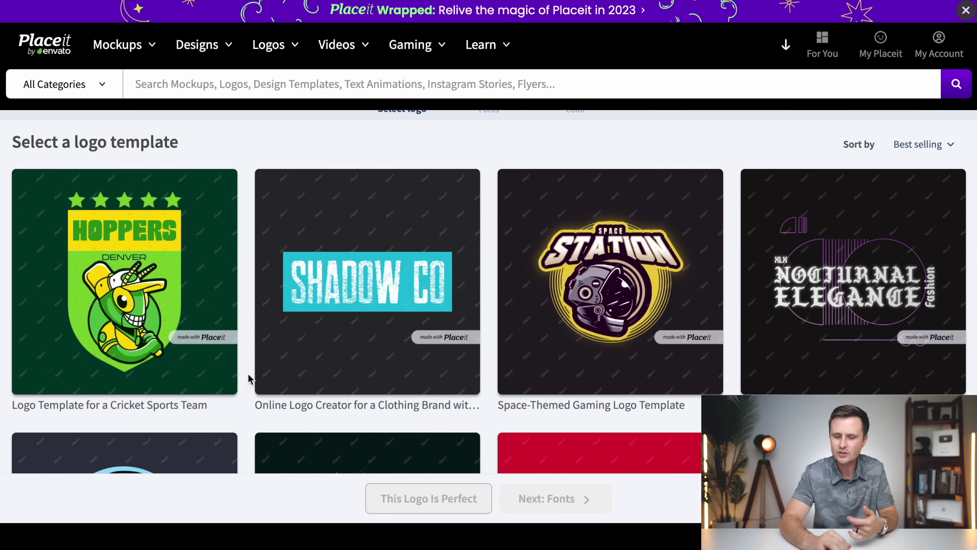
scroll(251, 377, "down", 6)
scroll(250, 379, "down", 2)
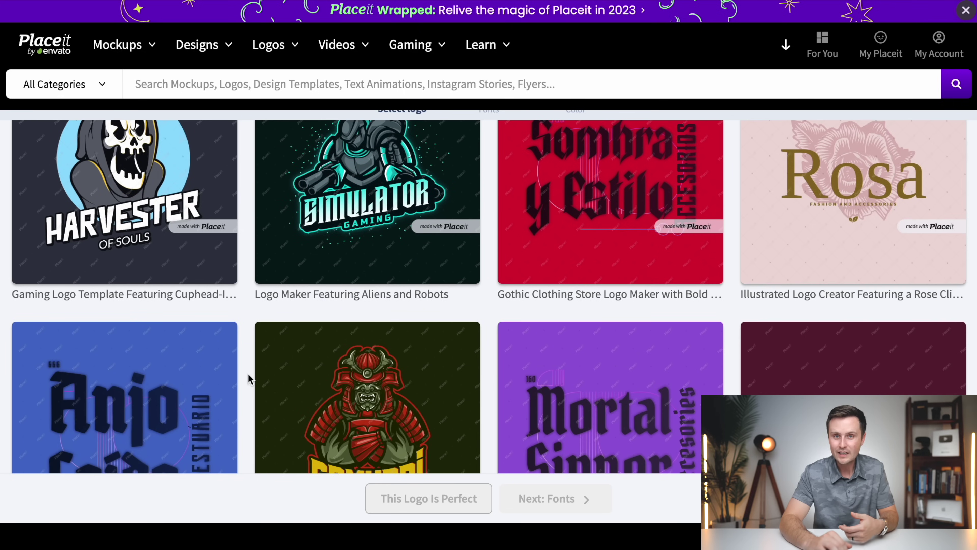
scroll(248, 374, "down", 5)
scroll(248, 376, "down", 8)
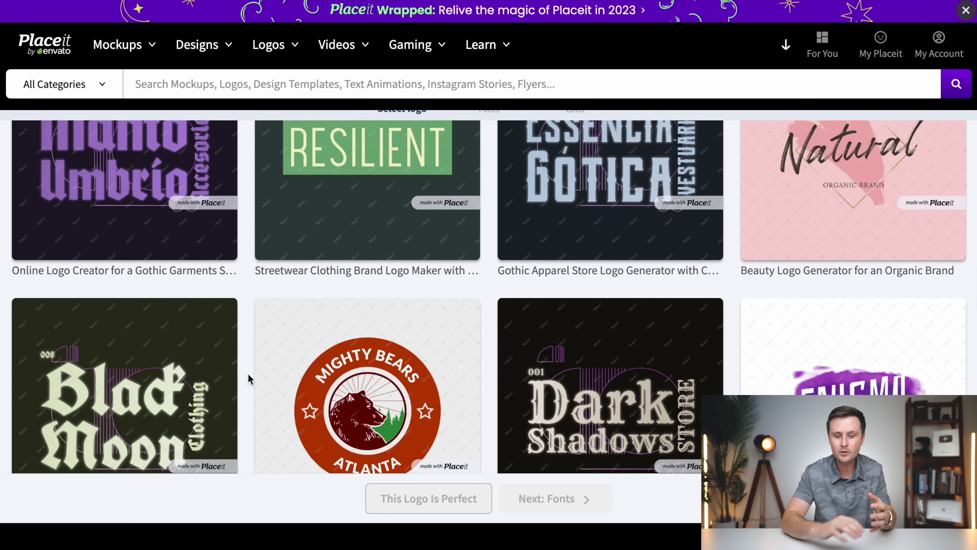
scroll(249, 374, "down", 5)
scroll(246, 407, "up", 20)
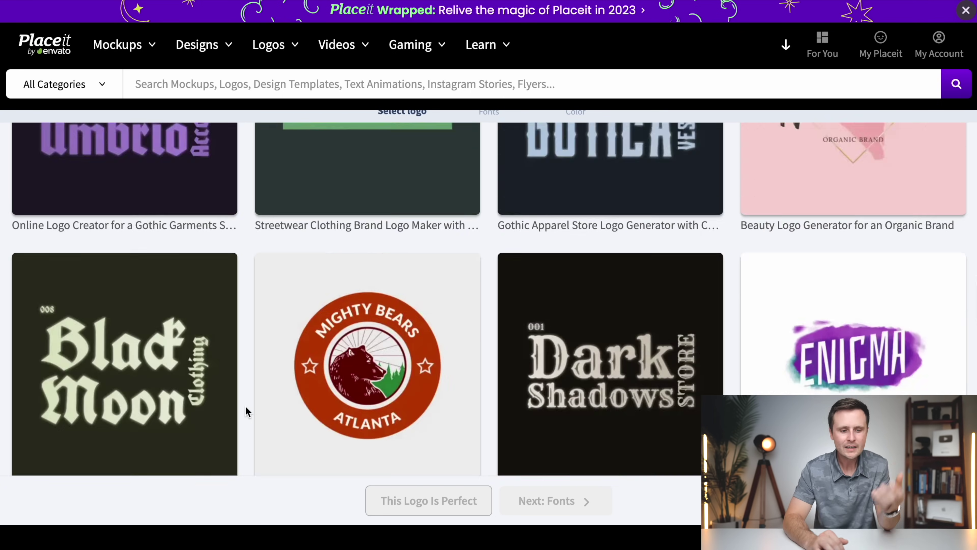
scroll(246, 411, "up", 4)
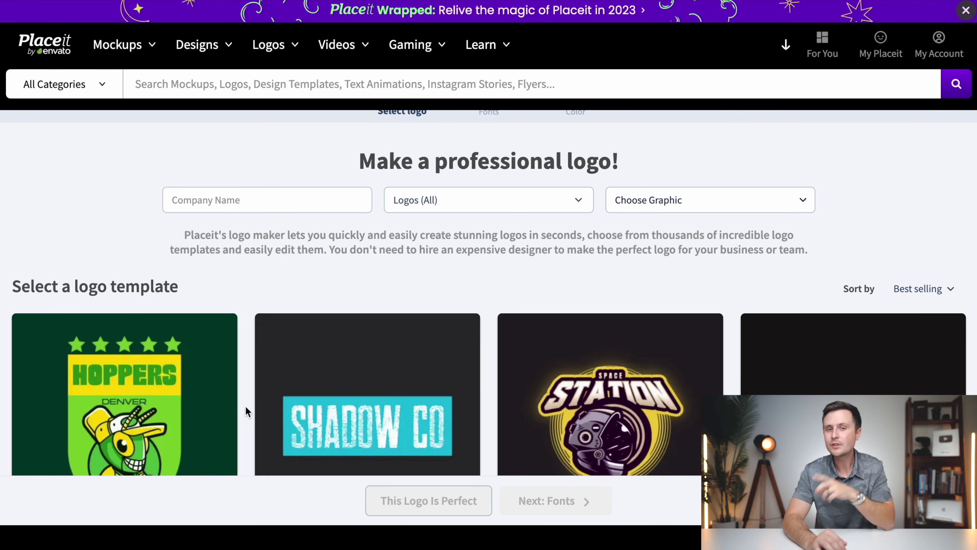
Open the apparel T-shirt mockups and browse the first page of results down to its page links
mouse_move(122, 58)
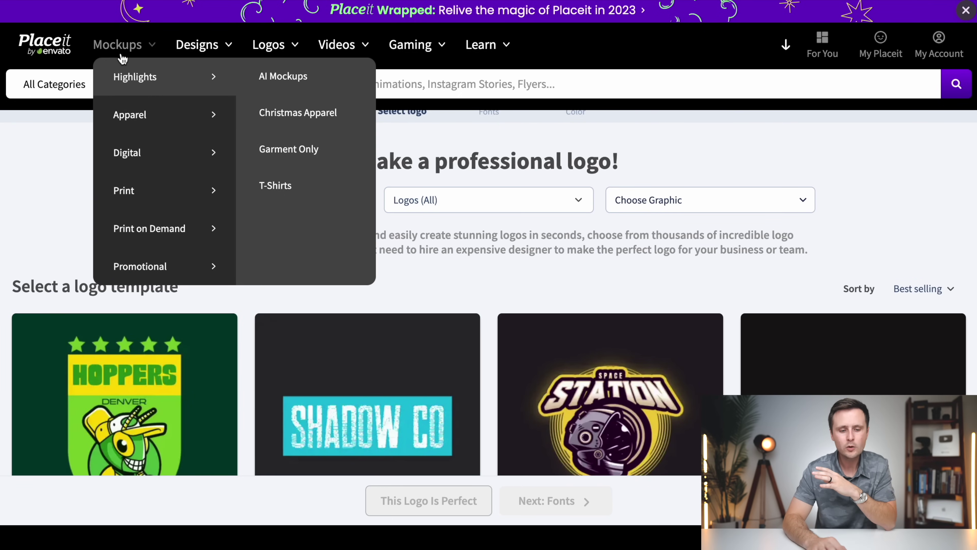
mouse_move(124, 114)
left_click(561, 82)
scroll(698, 247, "down", 5)
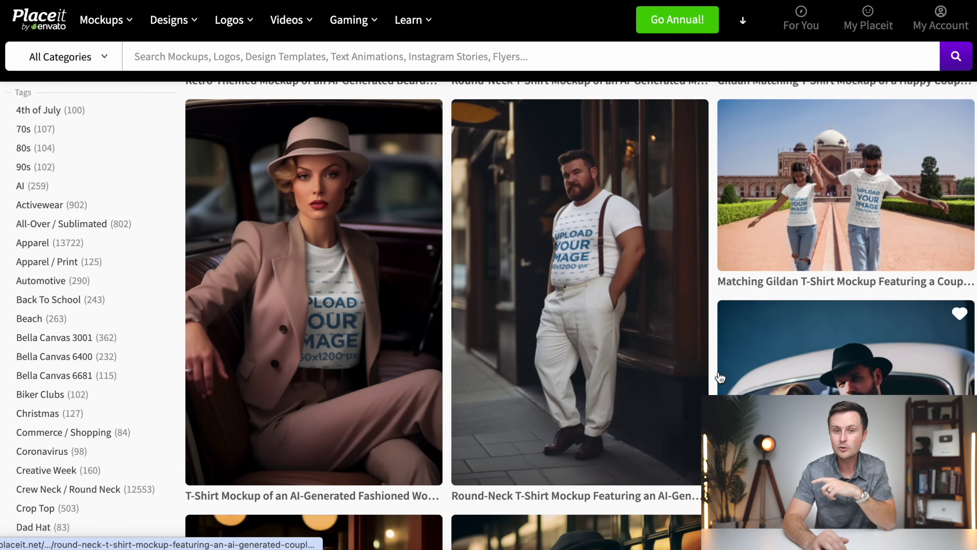
scroll(720, 378, "down", 20)
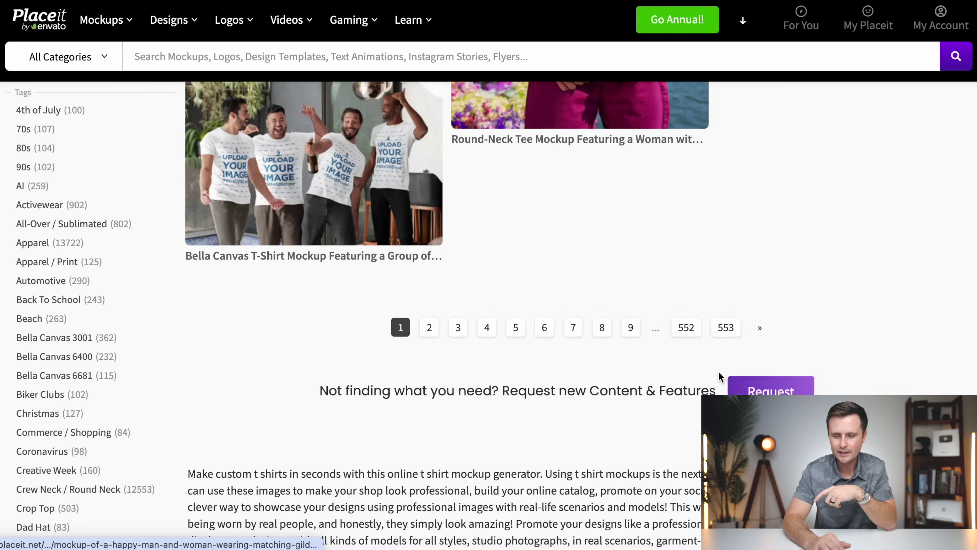
scroll(720, 378, "up", 3)
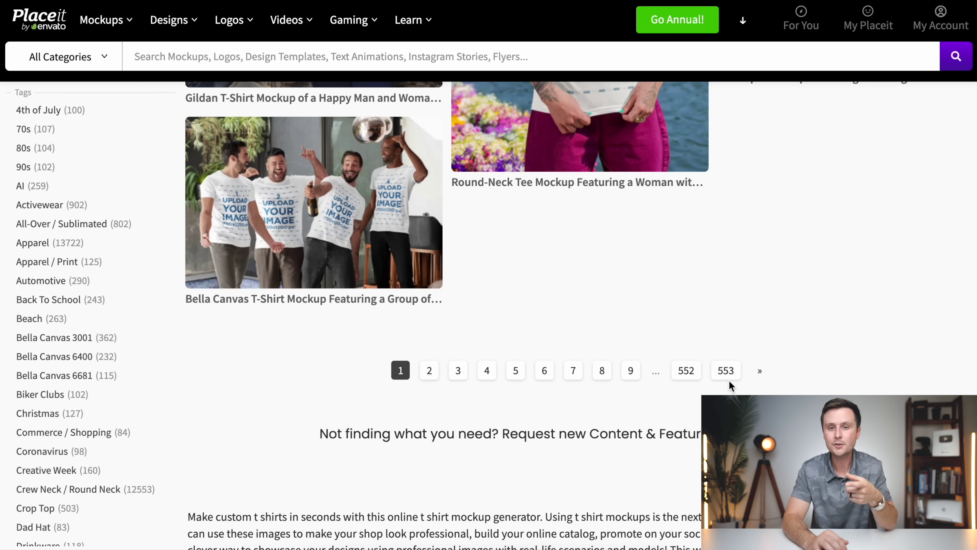
scroll(781, 321, "up", 12)
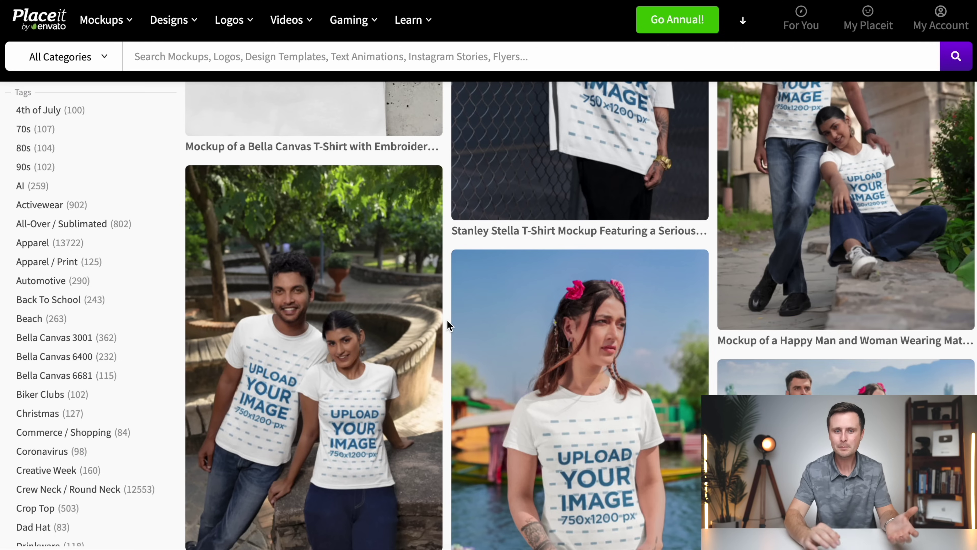
Open the Merch Videos category and browse the first page of video mockup templates
mouse_move(294, 26)
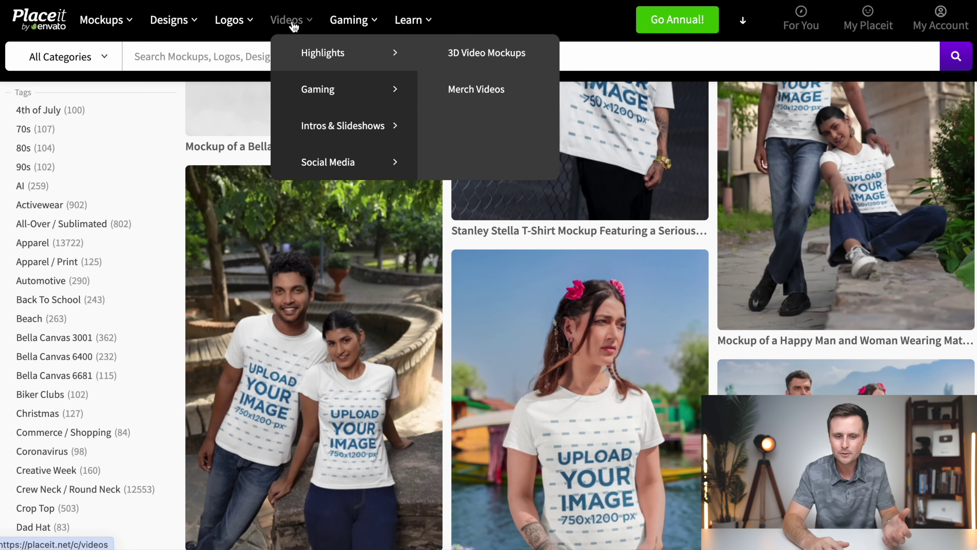
left_click(480, 100)
scroll(578, 265, "down", 3)
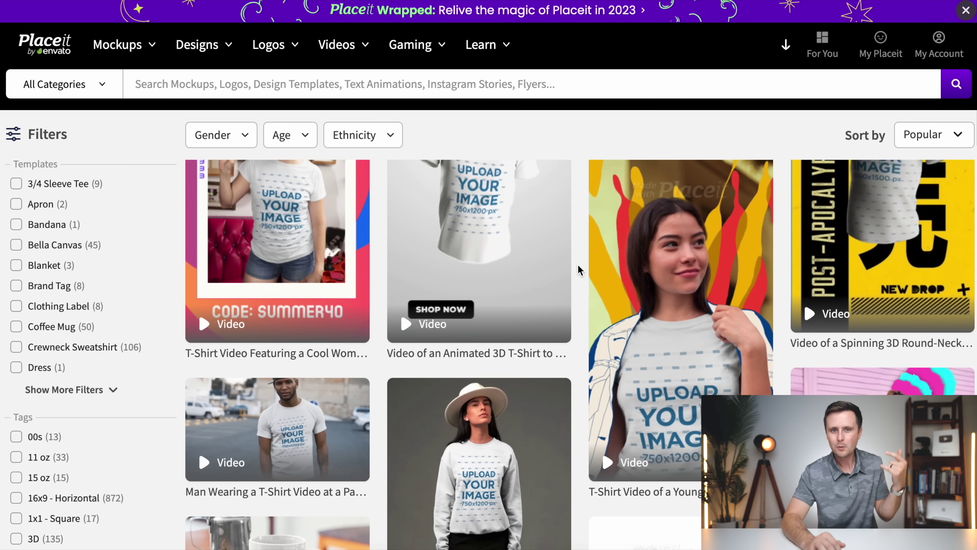
scroll(578, 269, "down", 5)
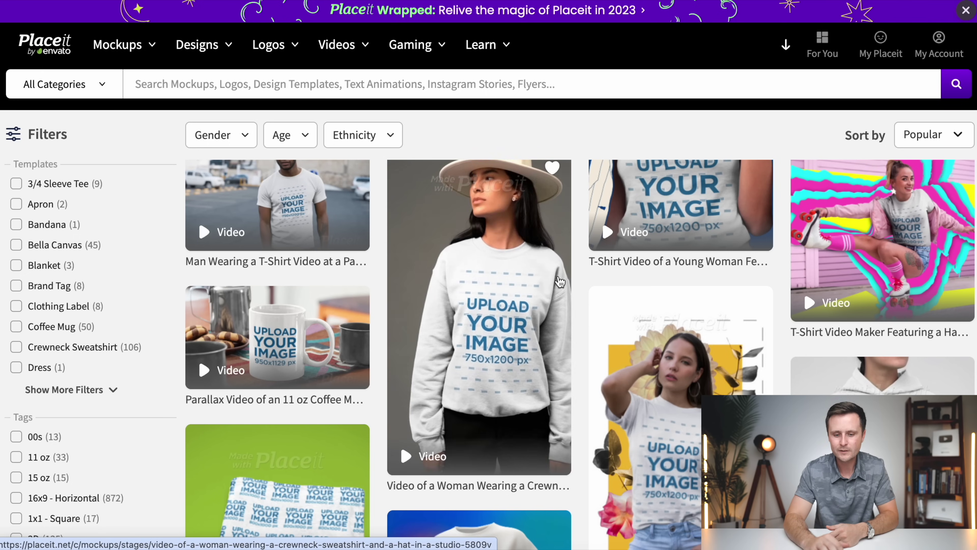
scroll(582, 308, "down", 15)
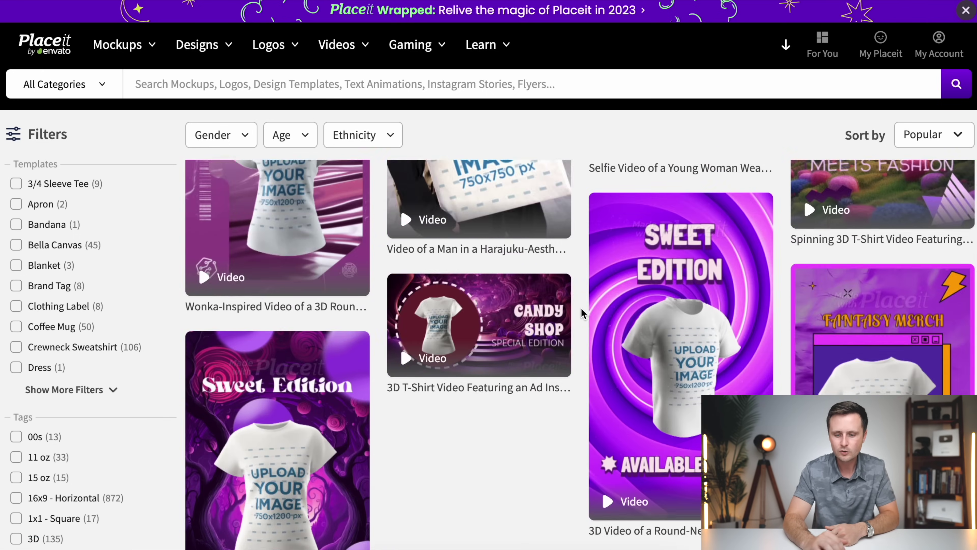
scroll(581, 308, "down", 8)
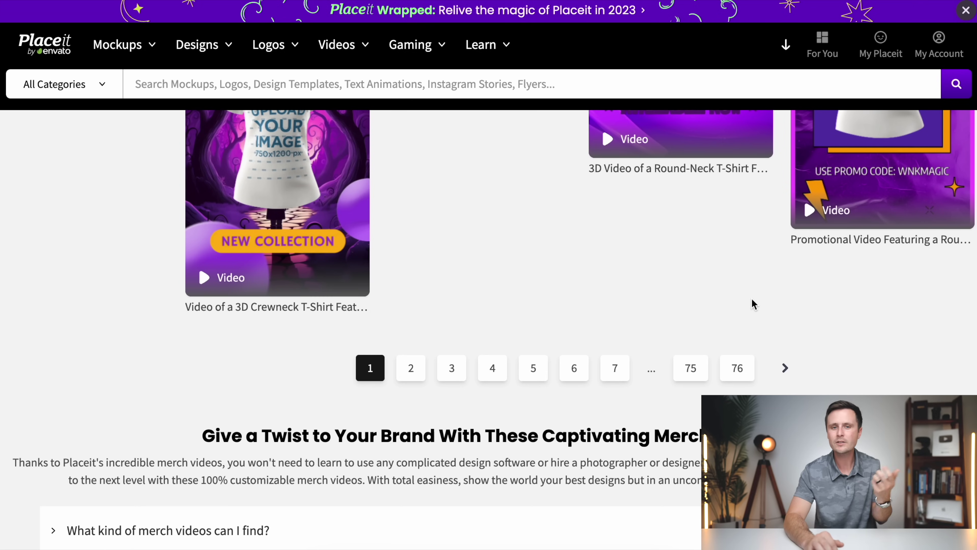
scroll(692, 327, "up", 4)
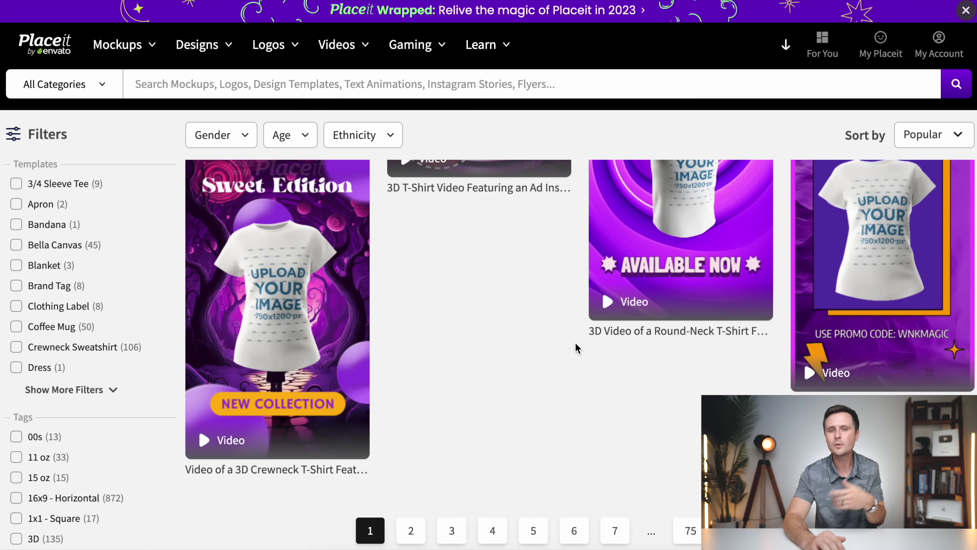
scroll(577, 347, "up", 2)
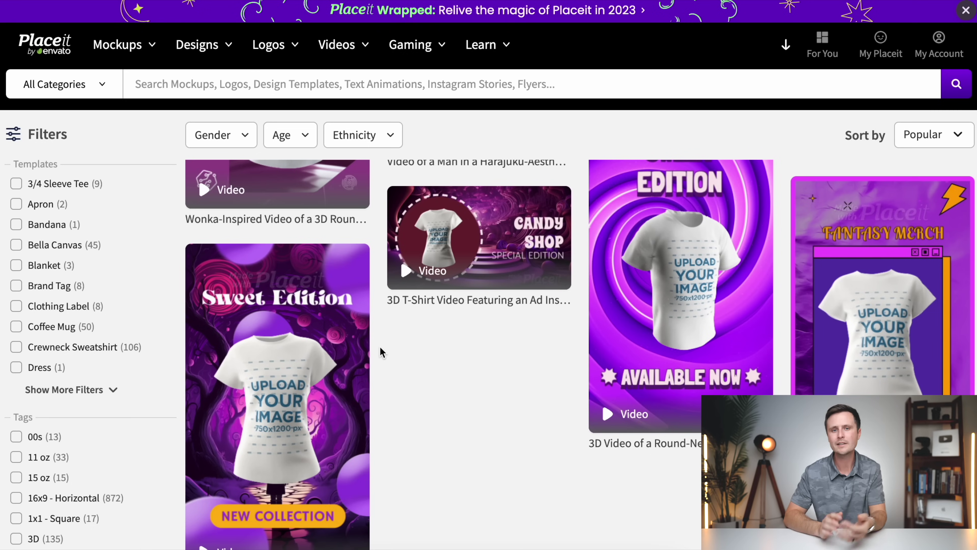
Open the account's downloads and send the CAMP MORE WORRY LESS T-shirt design to the Crop / Resize tool
mouse_move(786, 45)
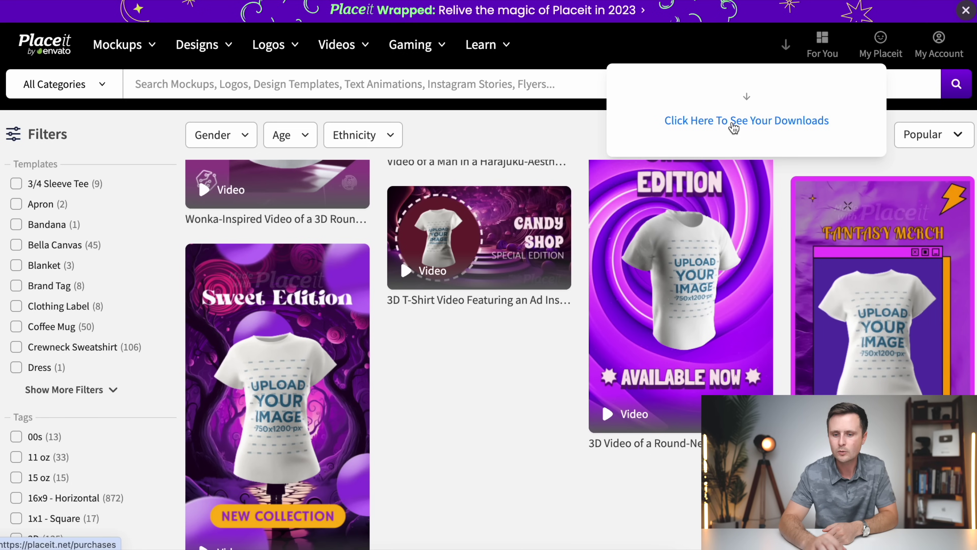
left_click(734, 122)
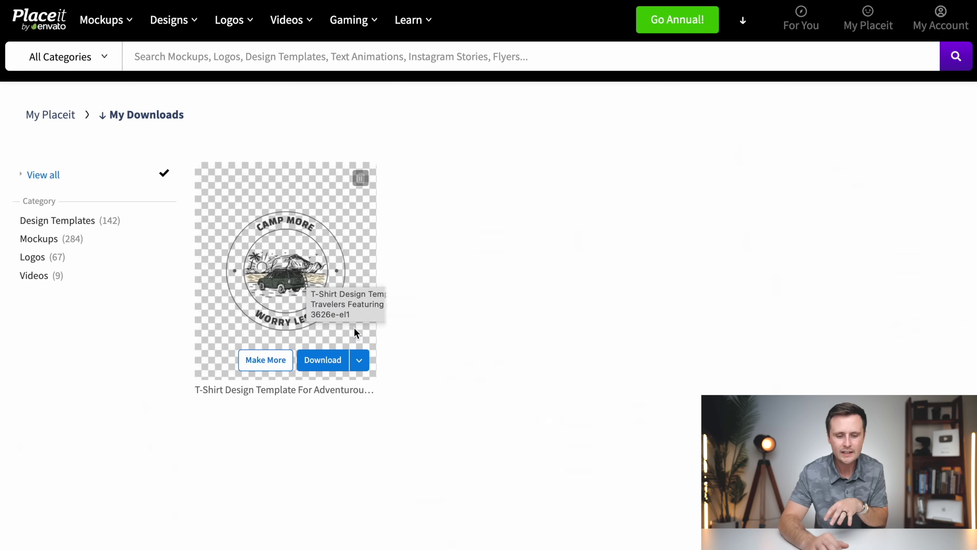
left_click(364, 362)
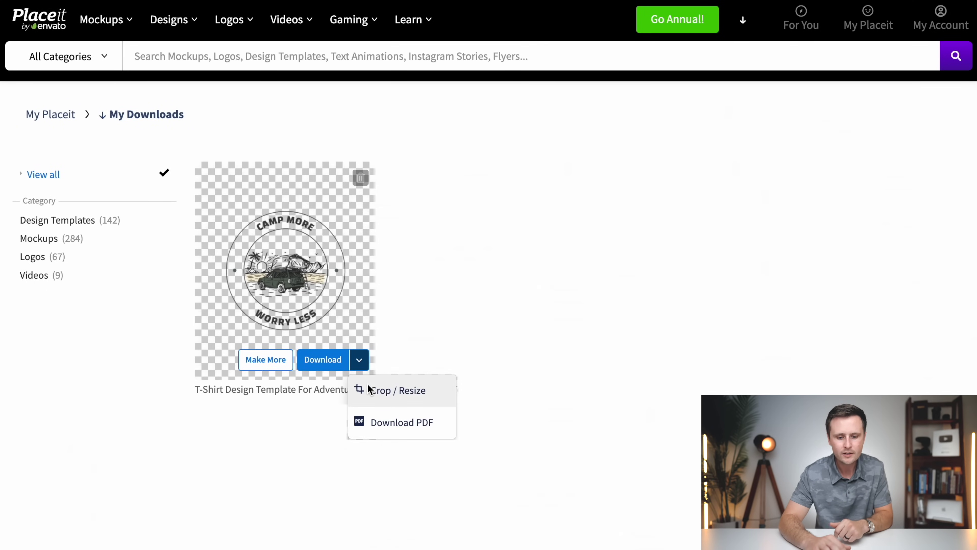
left_click(372, 391)
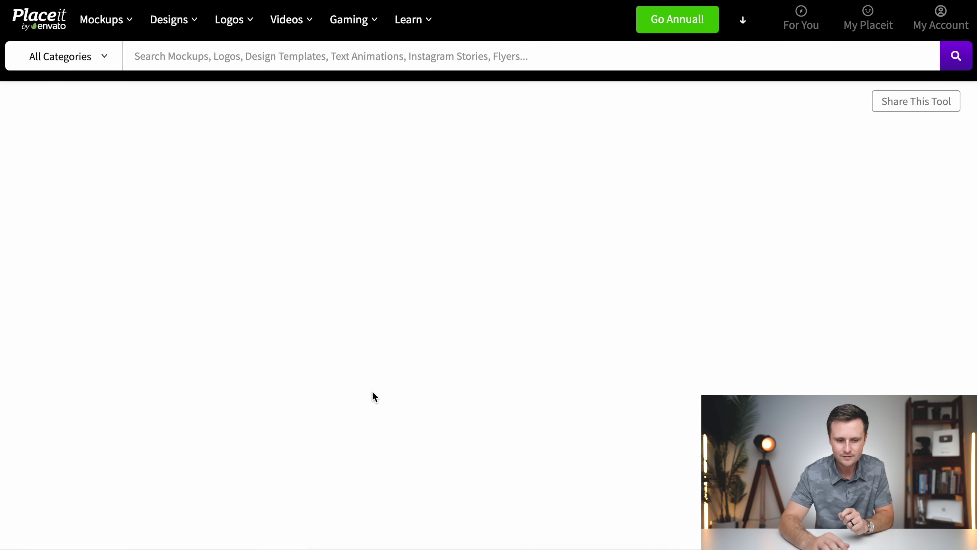
scroll(902, 340, "down", 5)
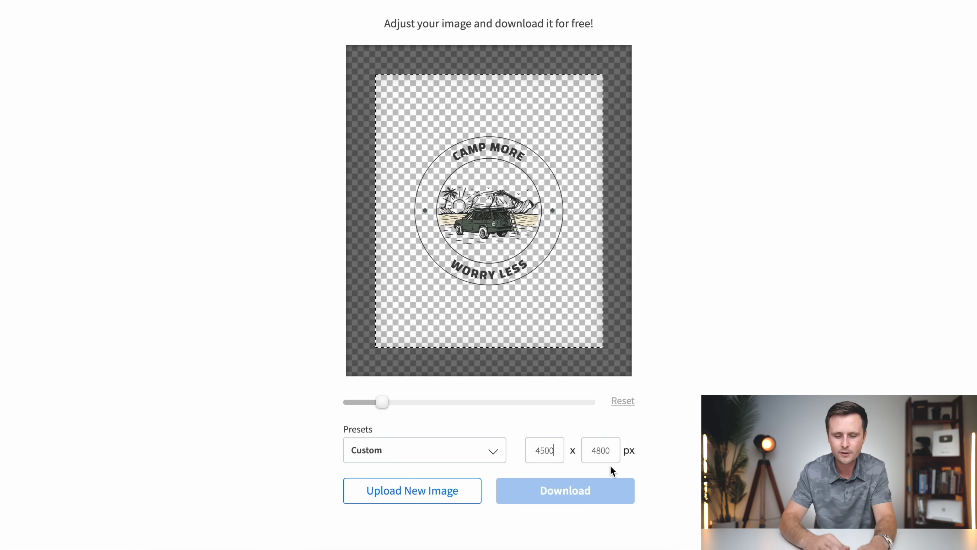
Complete the custom image size of 4500 x 5400 px by setting the height, and download the resized design
double_click(607, 452)
key("BackSpace")
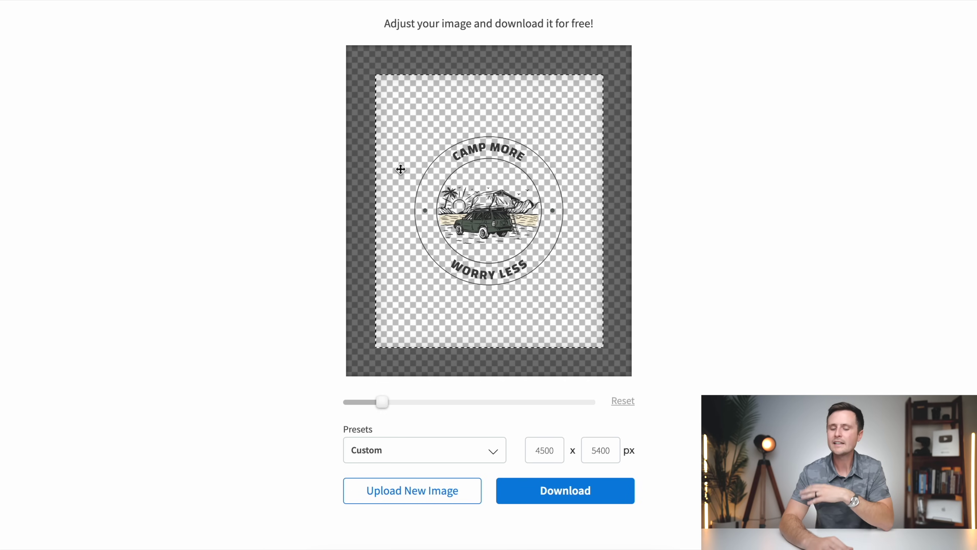
left_click(565, 498)
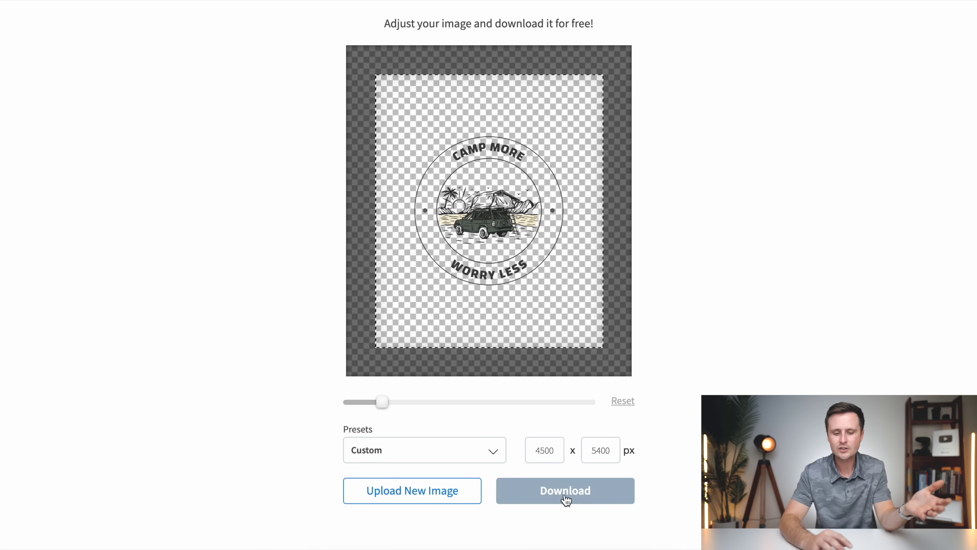